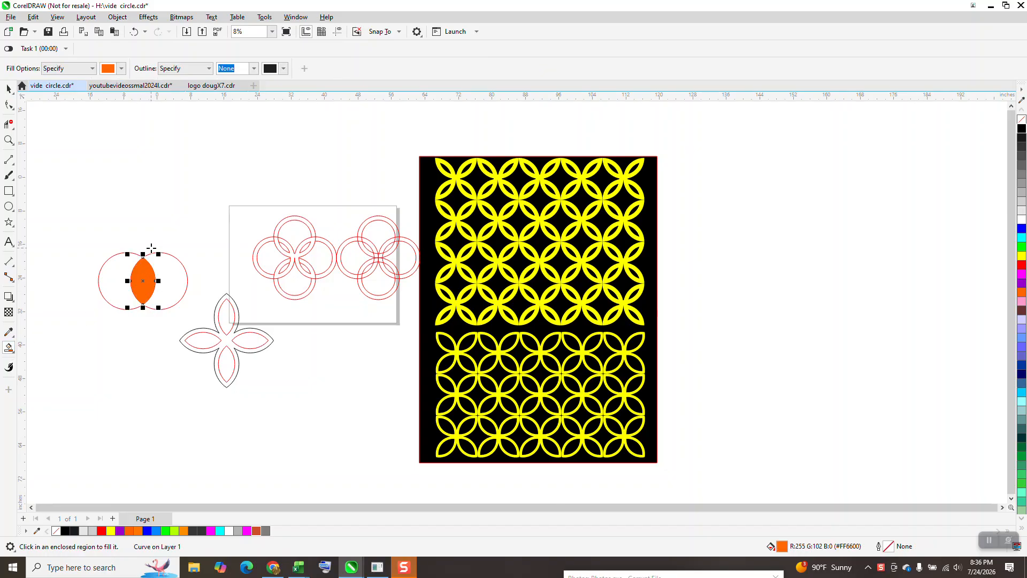
Move the orange lens shape straight down below the two overlapping circles, remove its fill and give it a black outline
key("Down")
key("Down")
key("Down")
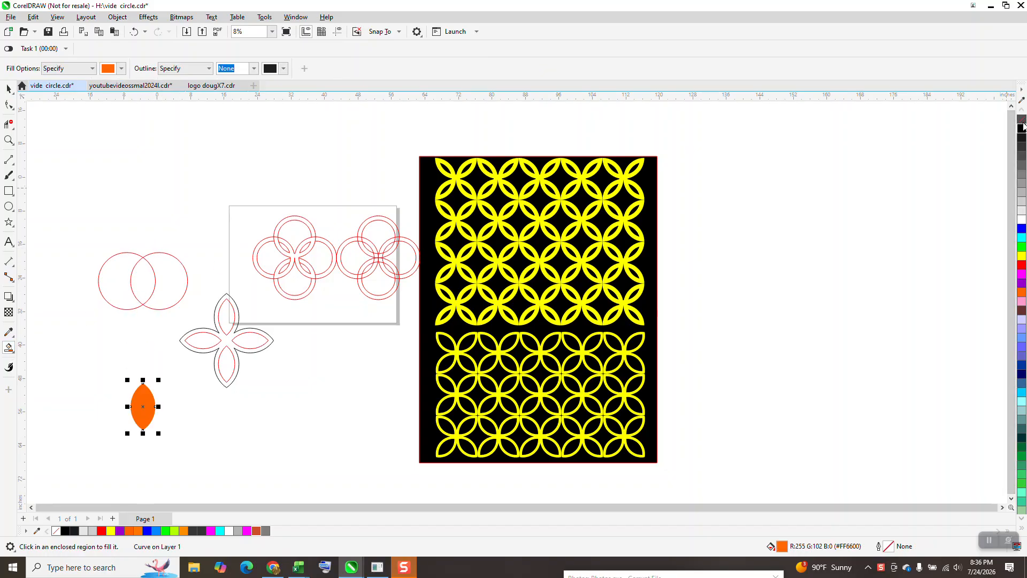
left_click(1021, 120)
right_click(1021, 130)
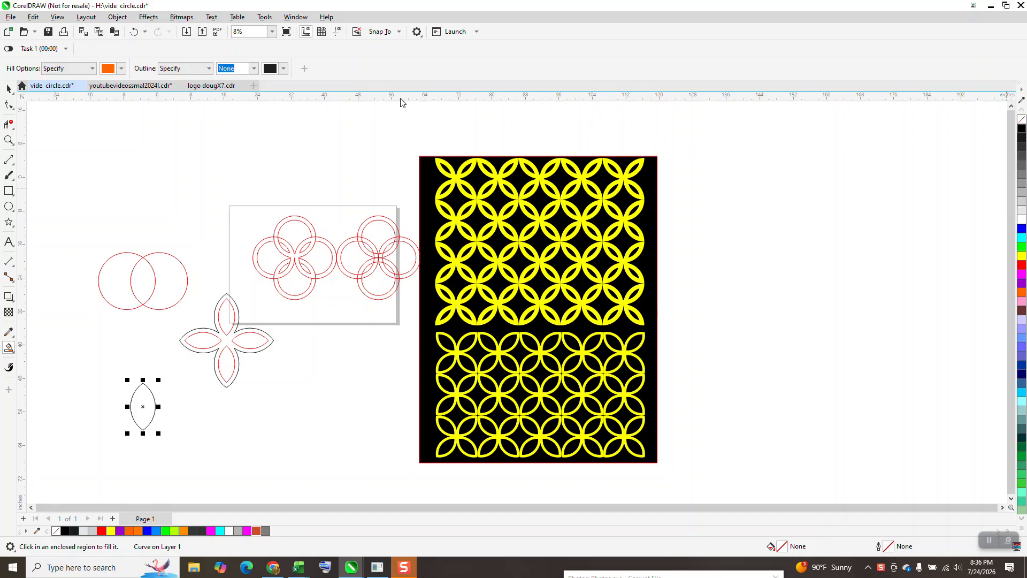
Apply a one-step inside contour with a 1.0" offset and red outline to the lens, and break the contour apart
left_click(148, 17)
left_click(149, 17)
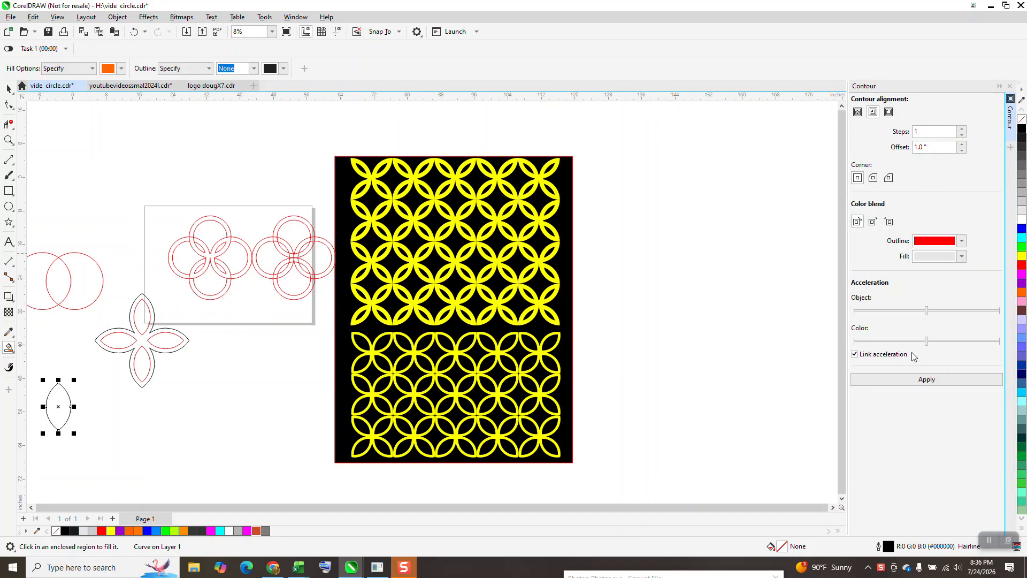
left_click(928, 380)
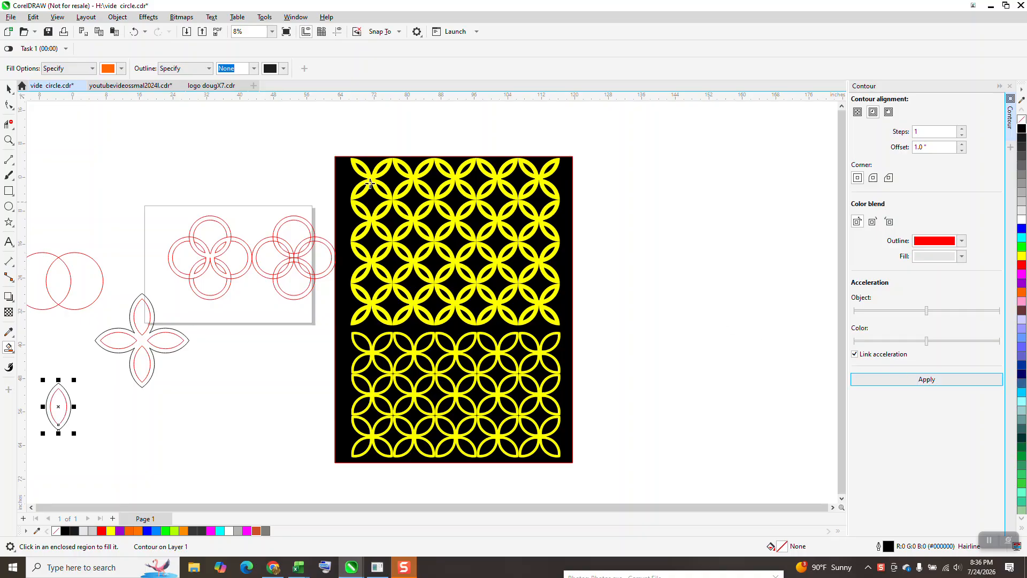
left_click(117, 20)
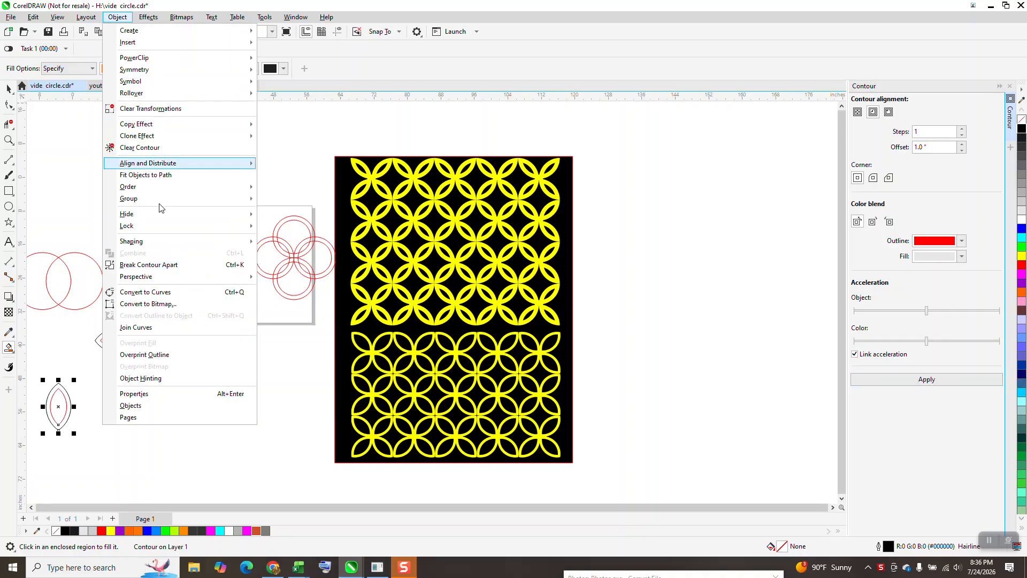
left_click(168, 265)
Try to create a copy of the double-outlined lens rotated 90 degrees about its bottom tip, and delete that copy
scroll(237, 409, "down", 3)
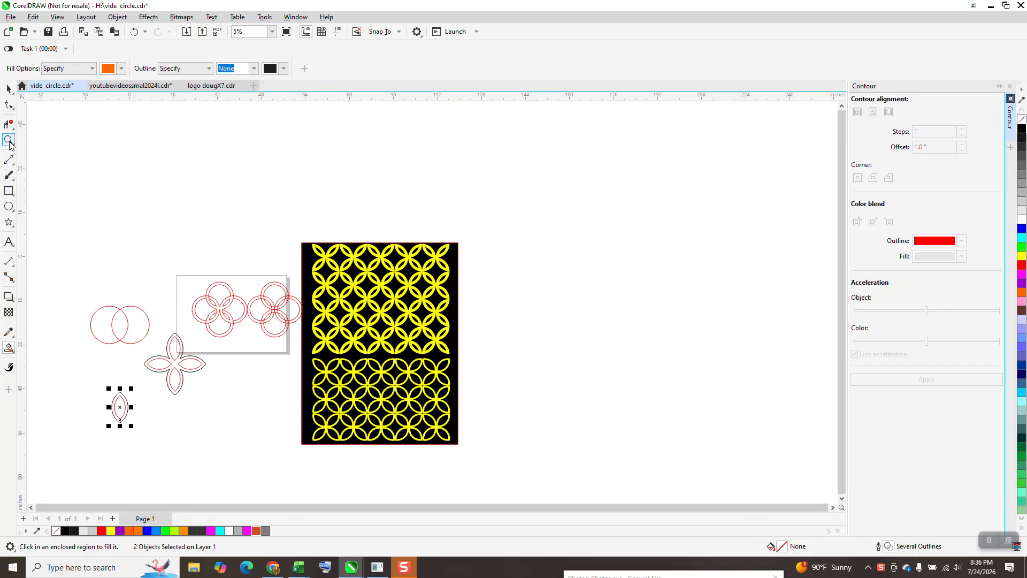
left_click(8, 140)
left_click_drag(78, 371, 377, 490)
left_click(8, 88)
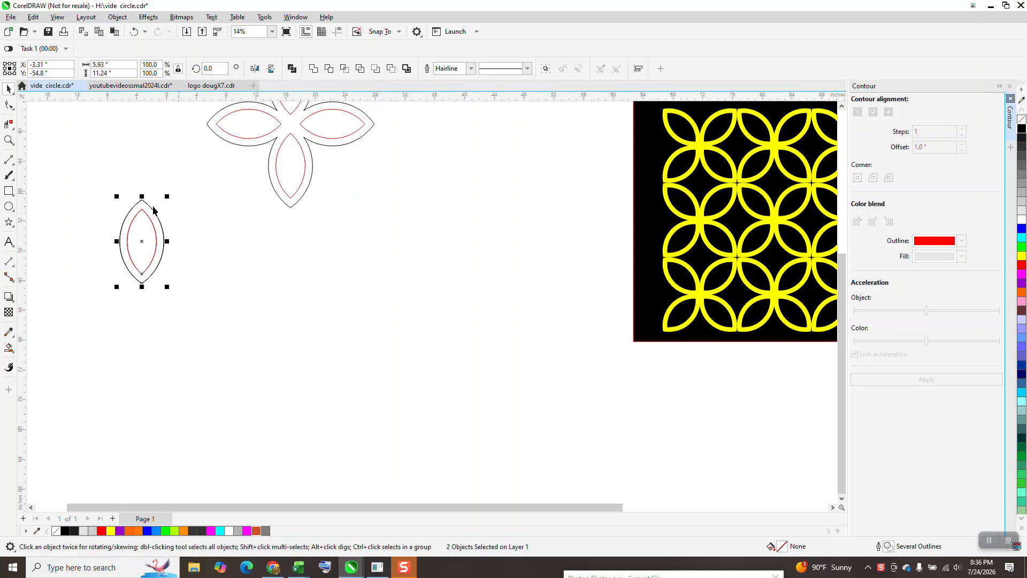
left_click(142, 242)
left_click_drag(141, 249, 142, 283)
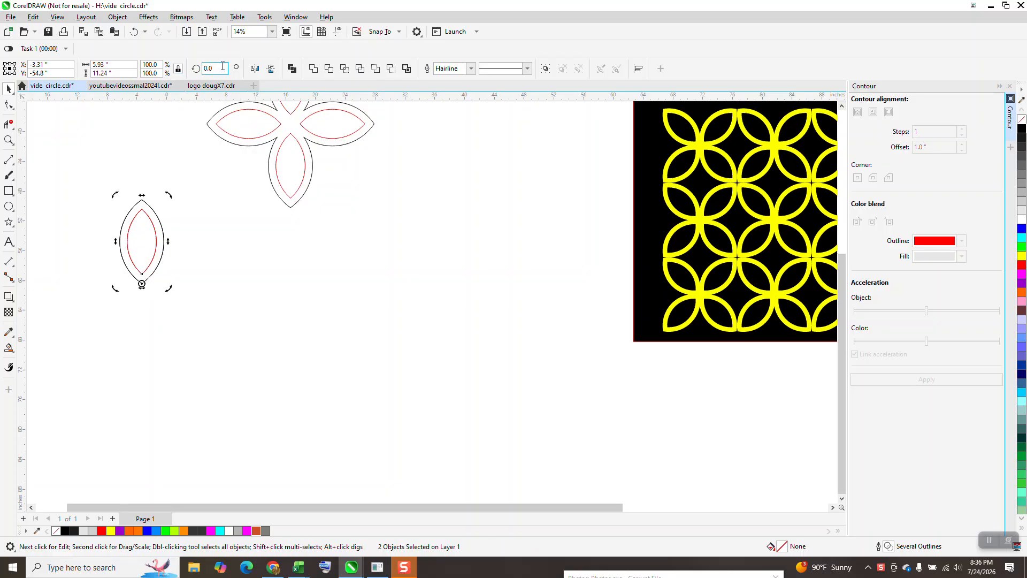
type("90")
key("Return")
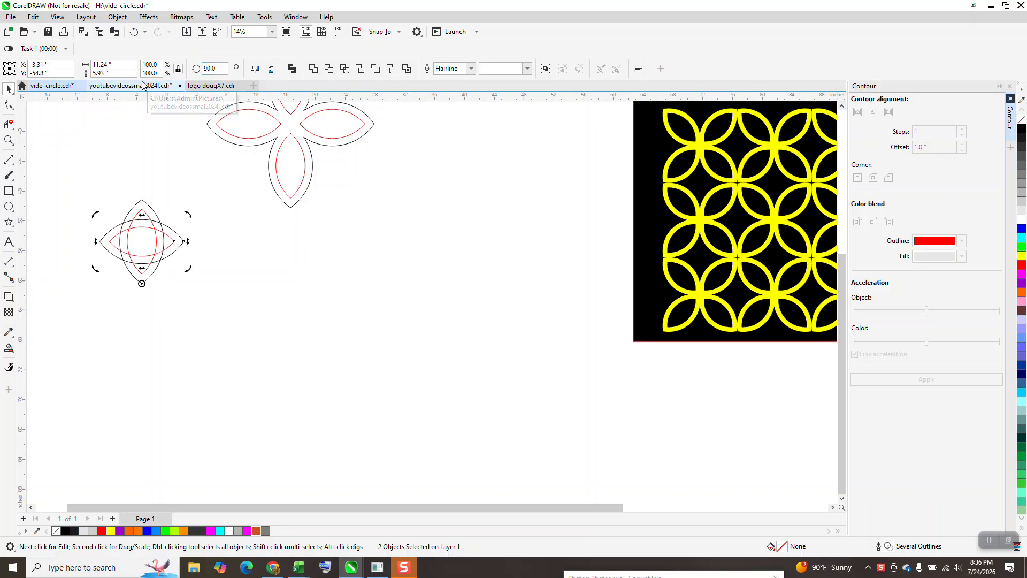
key("Delete")
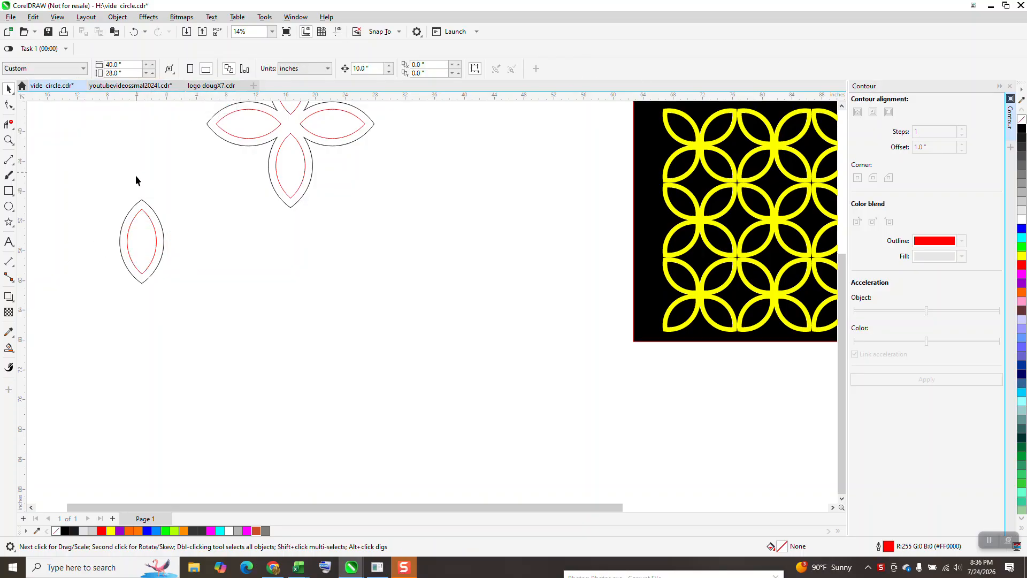
Group the lens's black outer outline with its red inner outline
left_click(146, 222)
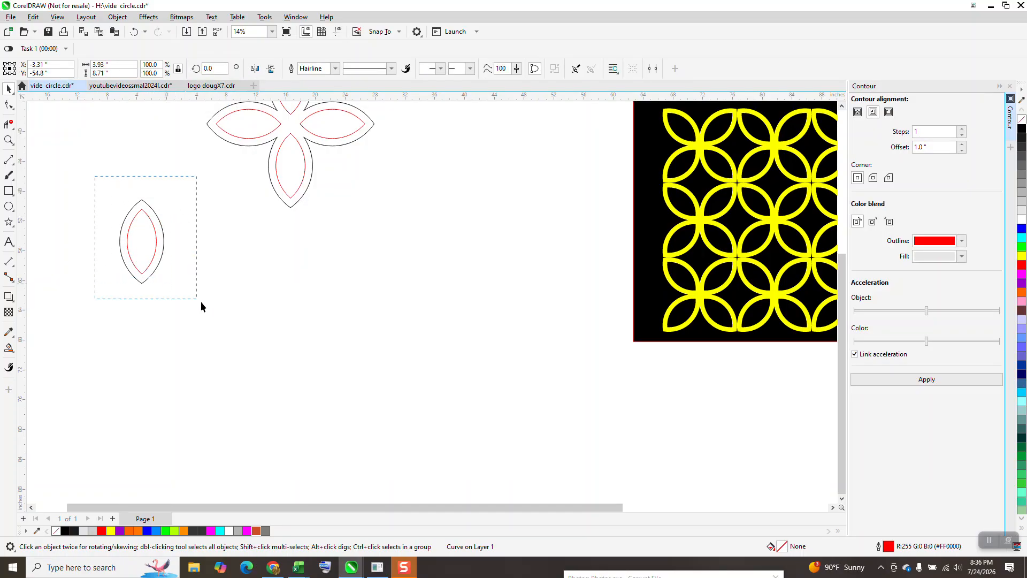
left_click_drag(201, 303, 203, 304)
key("ctrl+g")
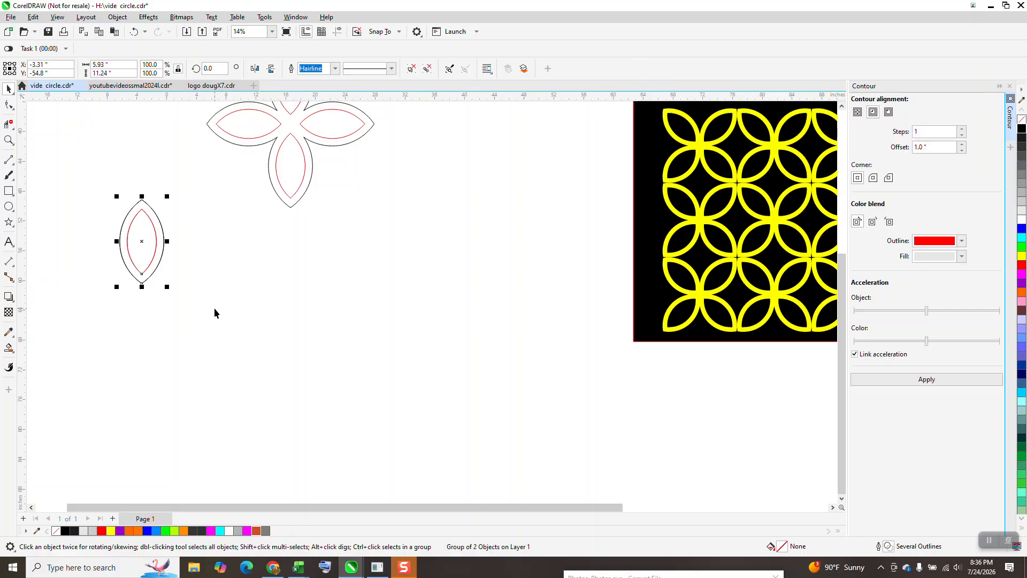
Create three copies of the lens group rotated in 90-degree increments about its bottom tip to form a four-petal flower
left_click(142, 242)
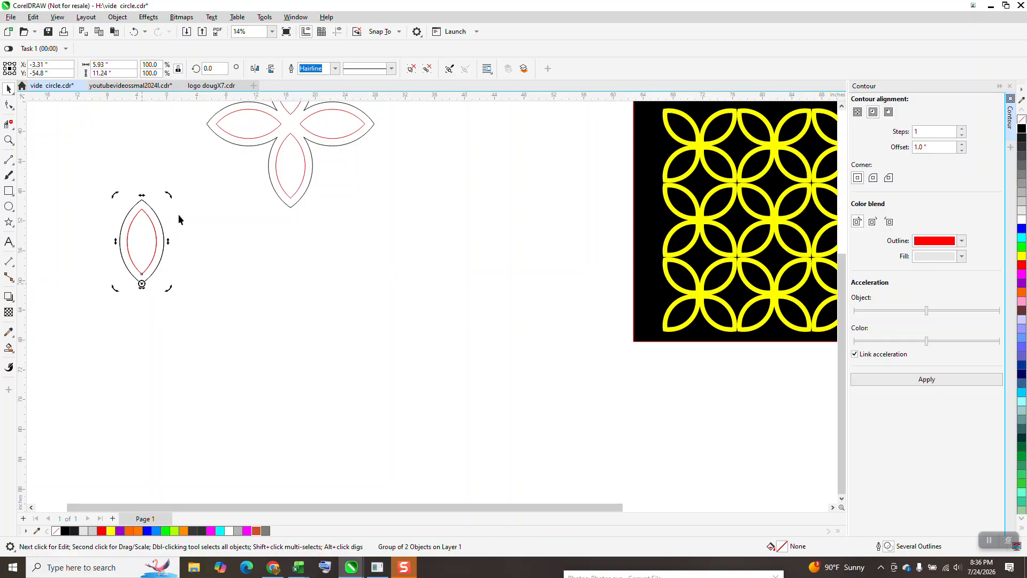
left_click(214, 68)
type("9")
type("0")
key("Return")
key("ctrl+d")
key("ctrl+d")
Delete the crossing black outline segments at the new flower's centre, leaving the four petals open to each other
scroll(340, 284, "down", 1)
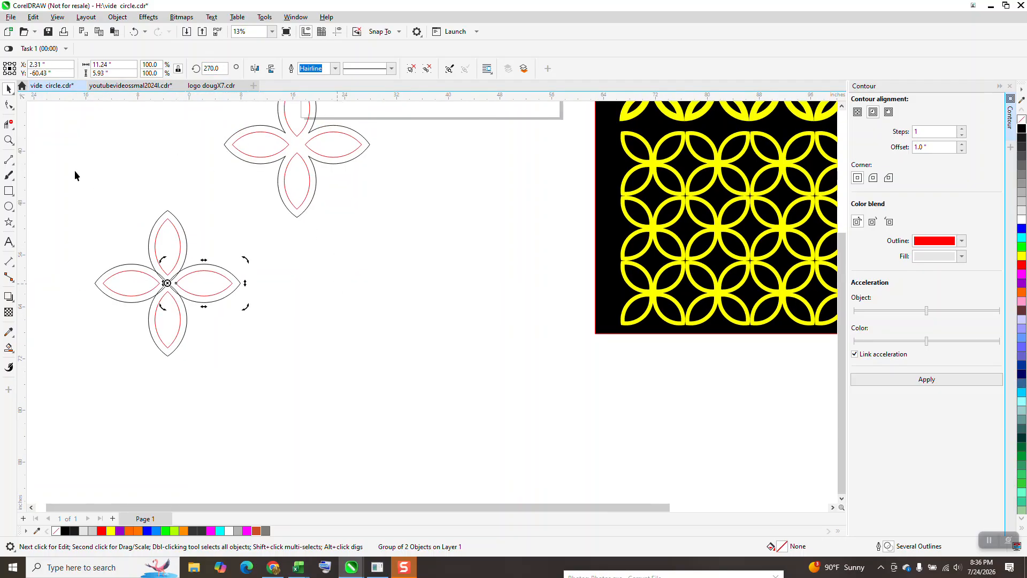
left_click(8, 140)
mouse_move(140, 236)
left_mouse_down()
mouse_move(231, 329)
mouse_move(283, 346)
left_mouse_up()
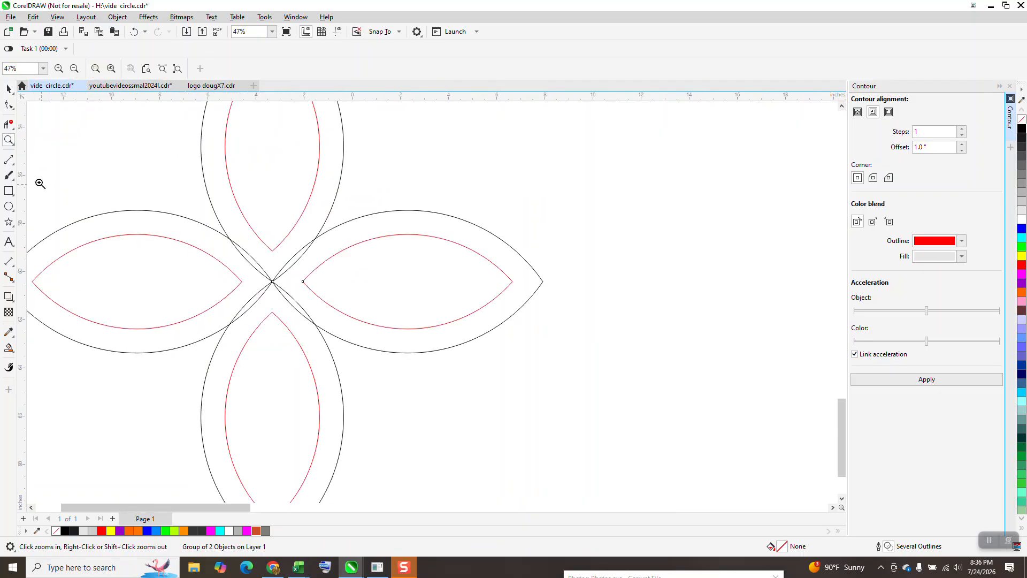
left_click(9, 124)
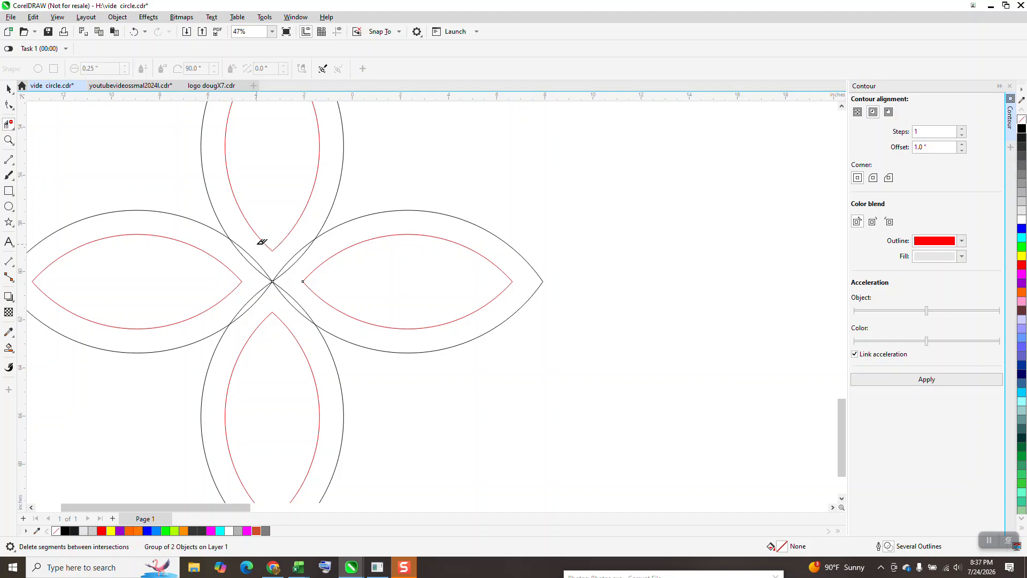
left_click_drag(256, 247, 301, 298)
left_click(133, 31)
left_click_drag(252, 250, 300, 294)
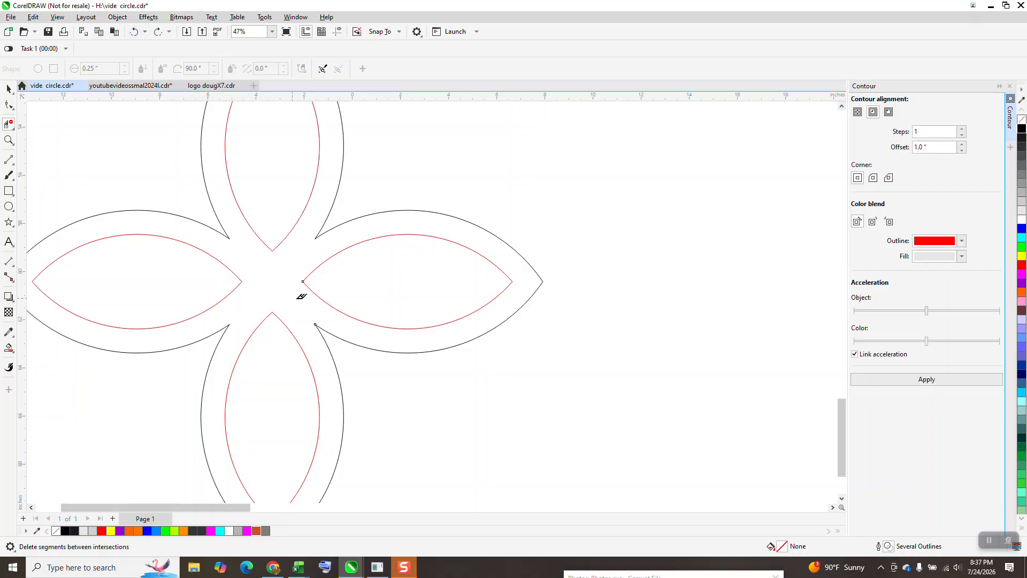
scroll(272, 276, "down", 3)
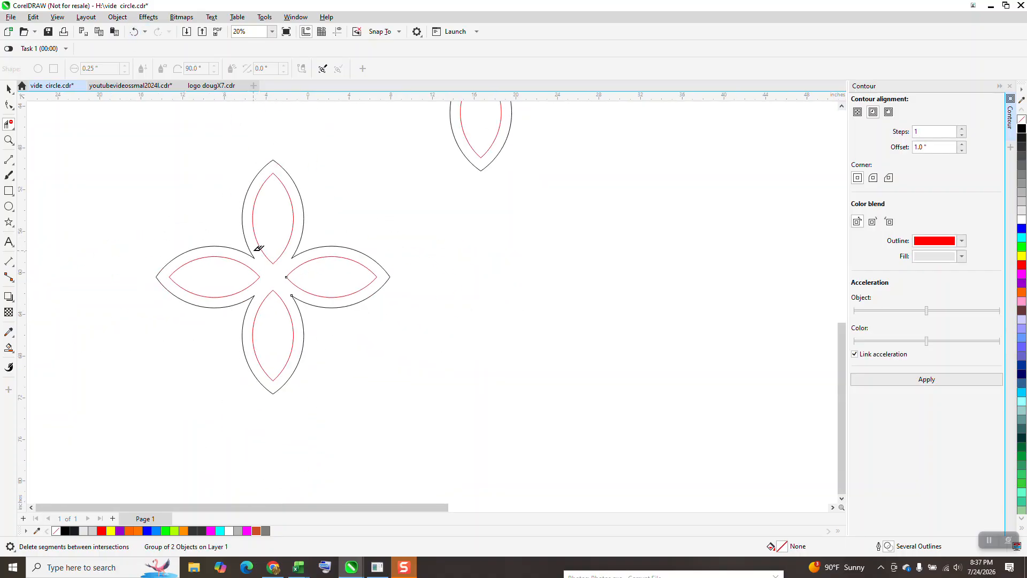
Fill the band between the flower's black and red outlines with orange and move the filled shape beside the outlines
left_click(8, 89)
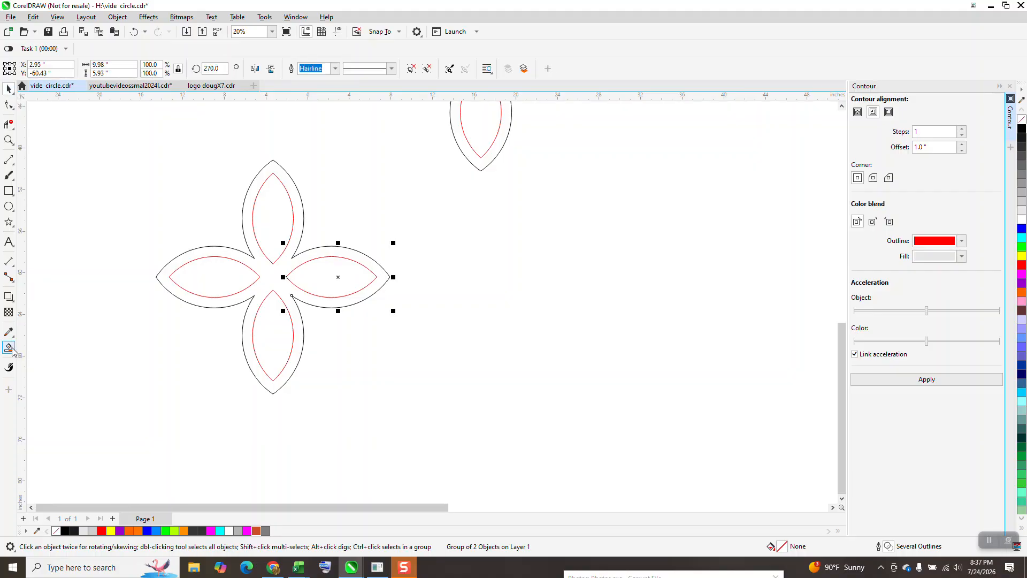
left_click(9, 348)
left_click(272, 275)
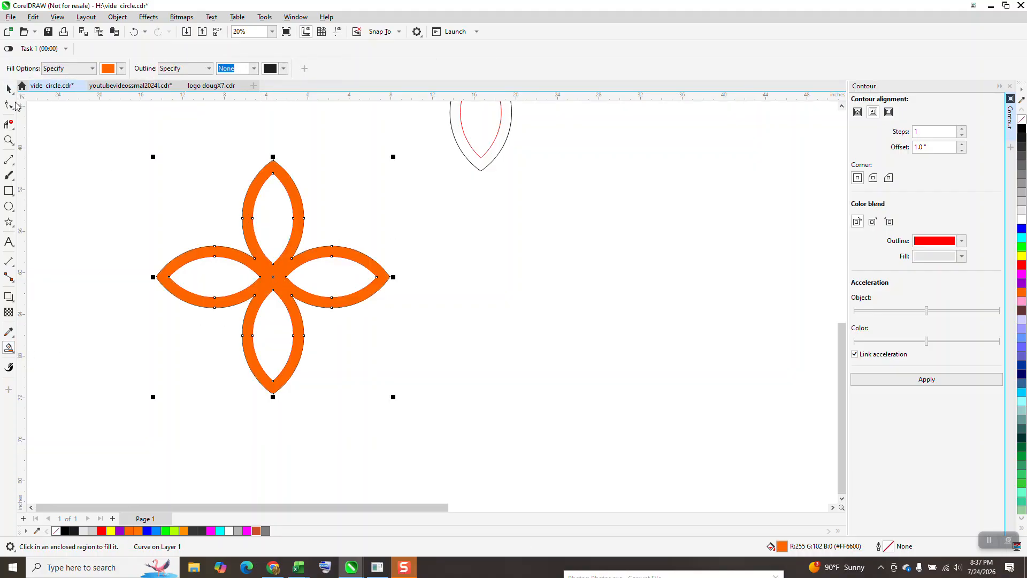
key("space")
left_click_drag(381, 271, 588, 313)
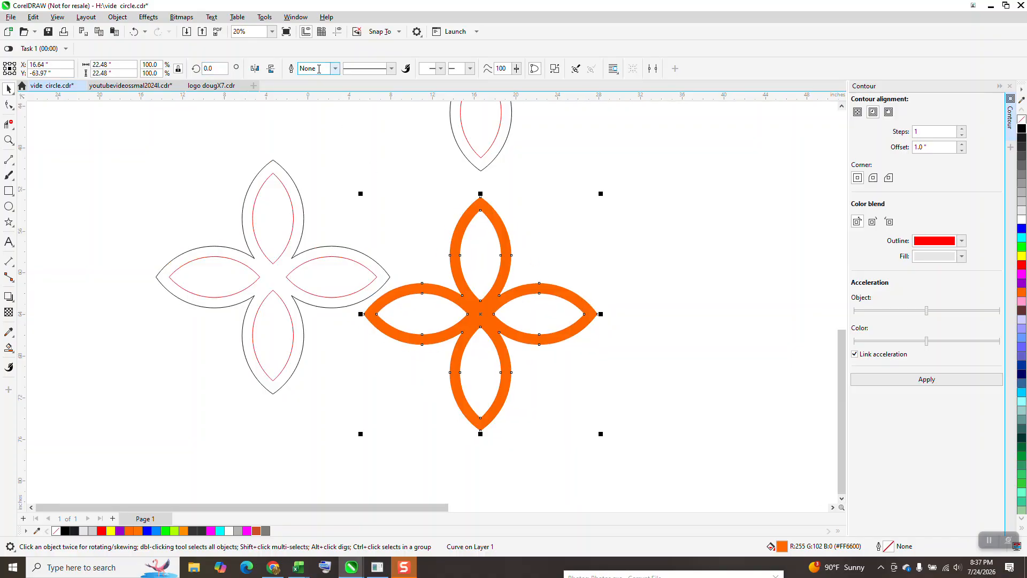
Rotate the orange flower 45 degrees and resize it proportionally to 10 inches wide
type("45")
key("Return")
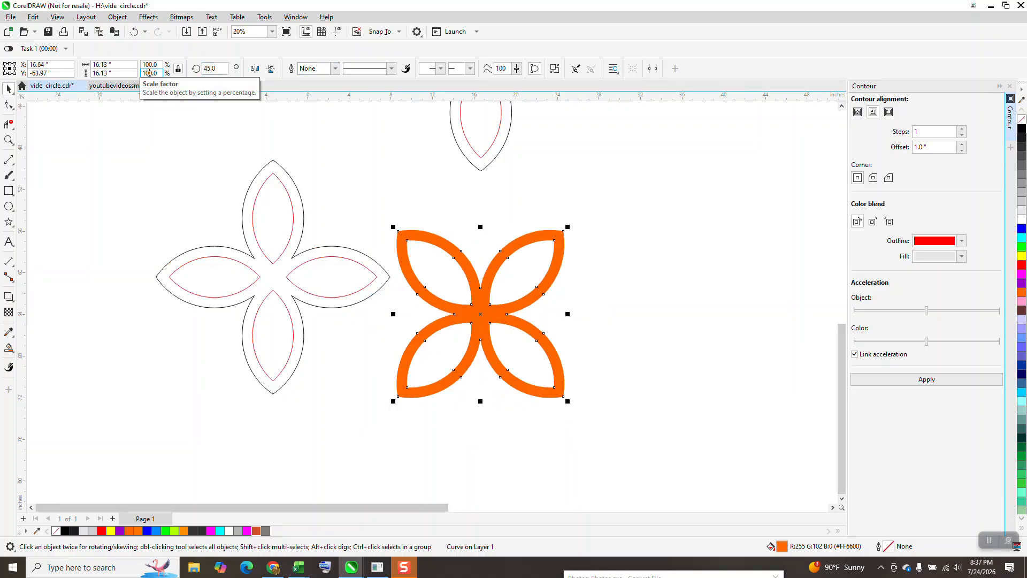
left_click(114, 65)
type("10")
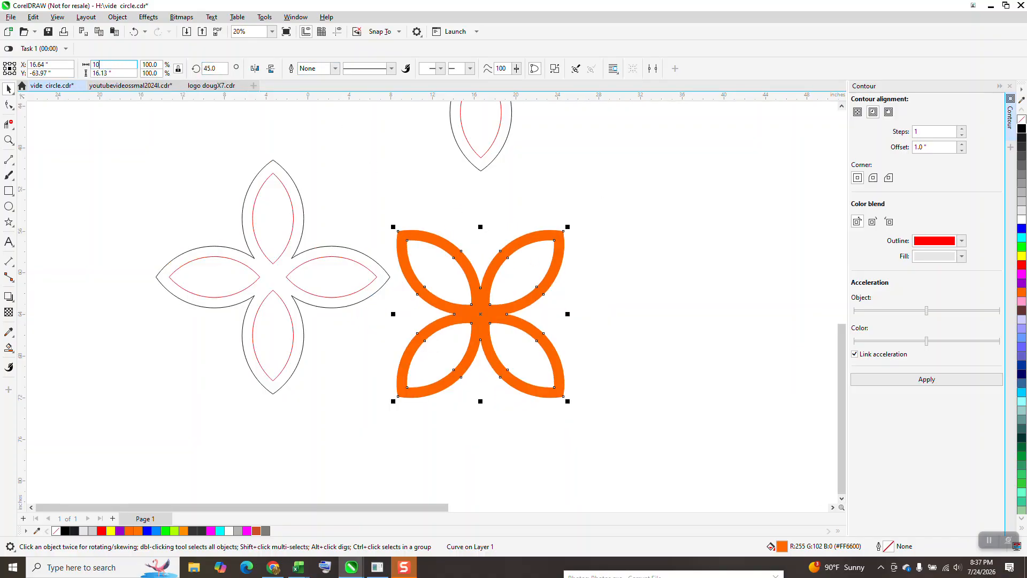
key("Return")
Place a copy of the orange flower 10 inches to its right
left_click(353, 112)
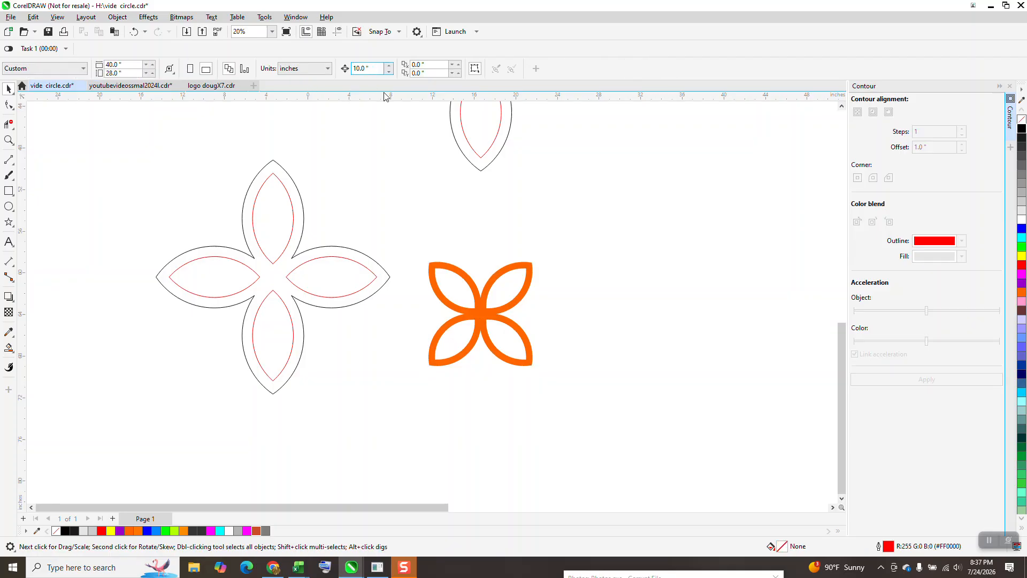
left_click(493, 283)
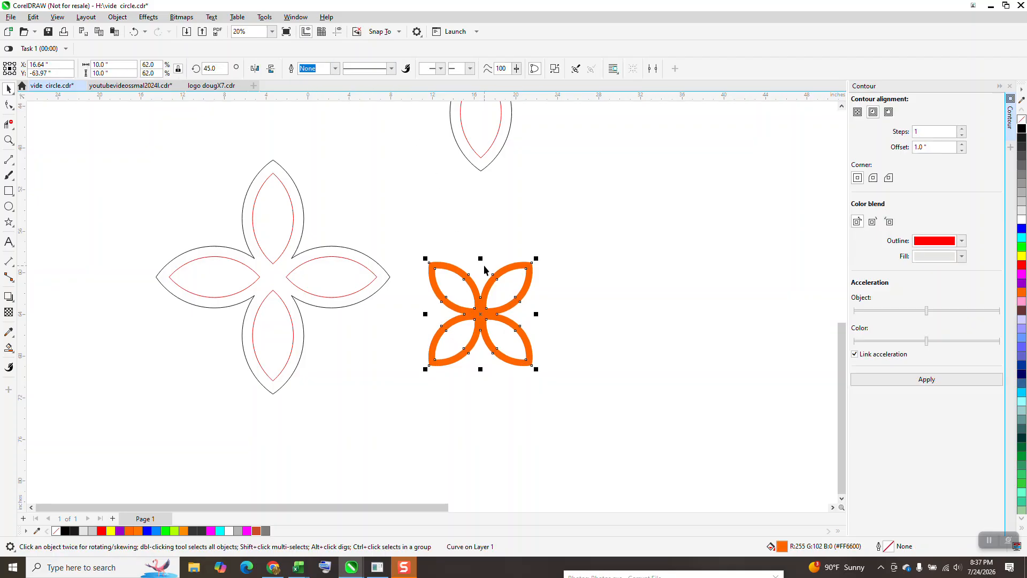
key("ctrl+d")
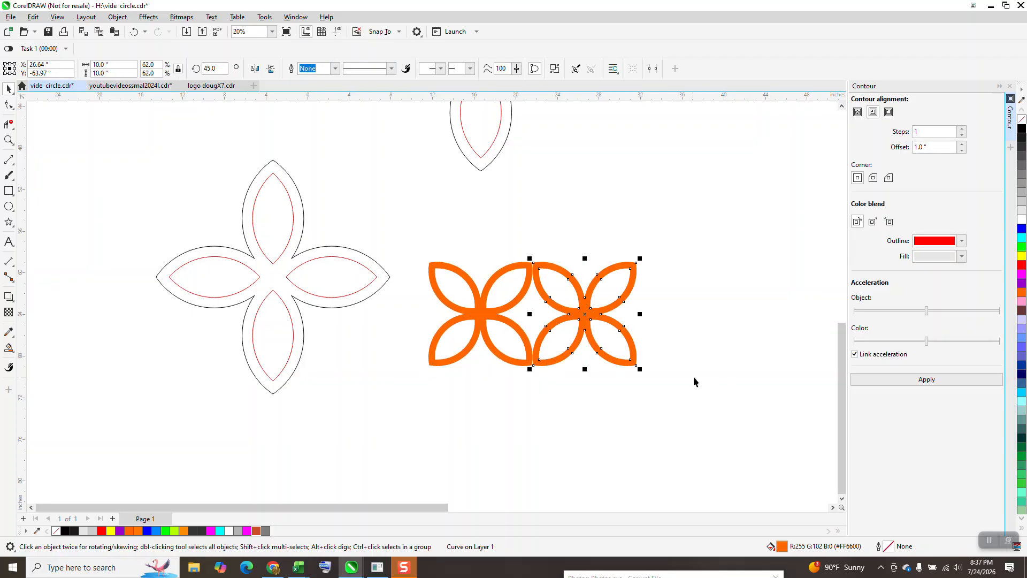
Delete the two overlapping circles, both petal-flower outlines and the pair of orange flowers
scroll(704, 376, "down", 2)
scroll(468, 323, "down", 1)
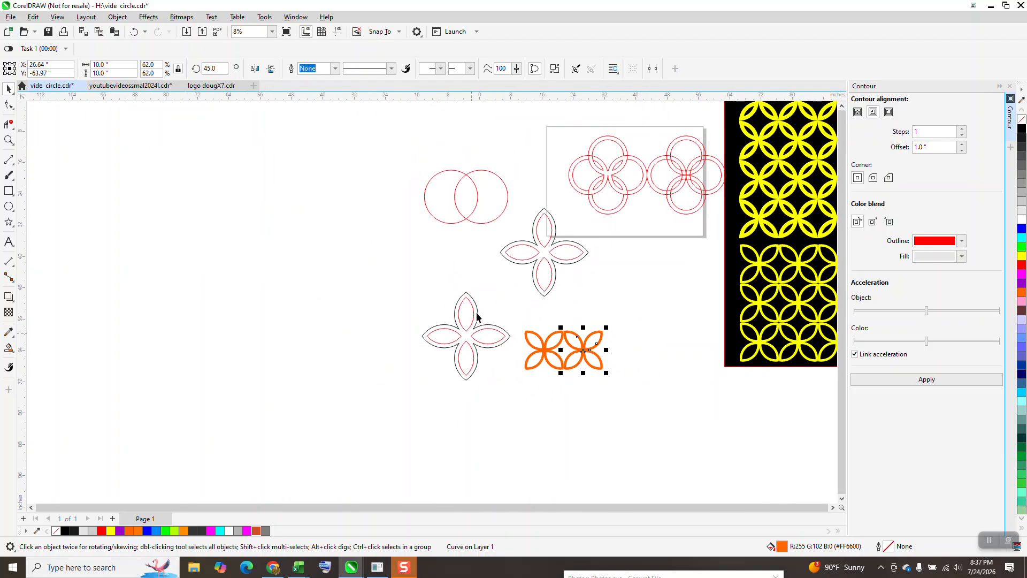
left_click_drag(419, 154, 536, 315)
key("Delete")
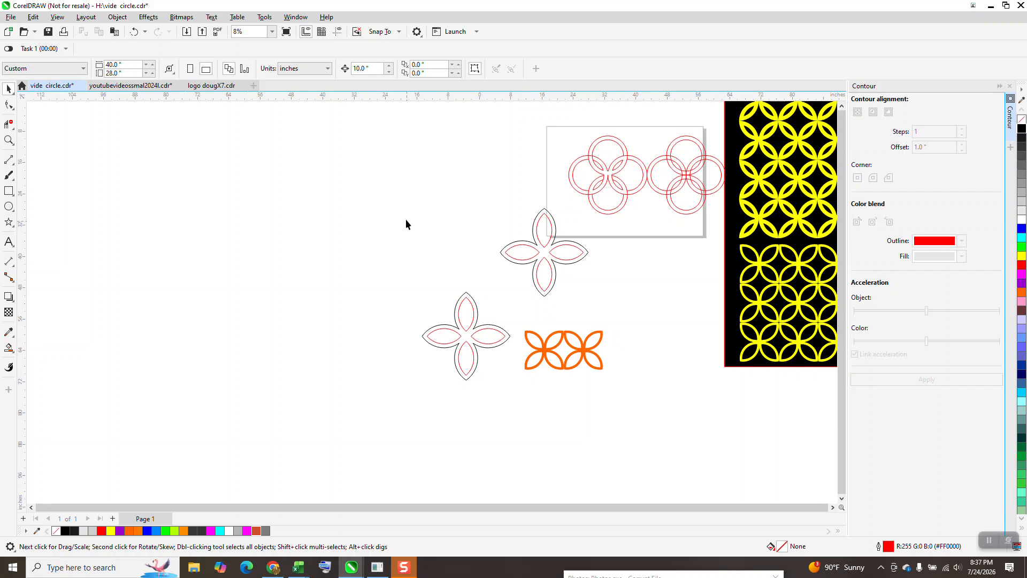
left_click_drag(583, 381, 625, 411)
key("Delete")
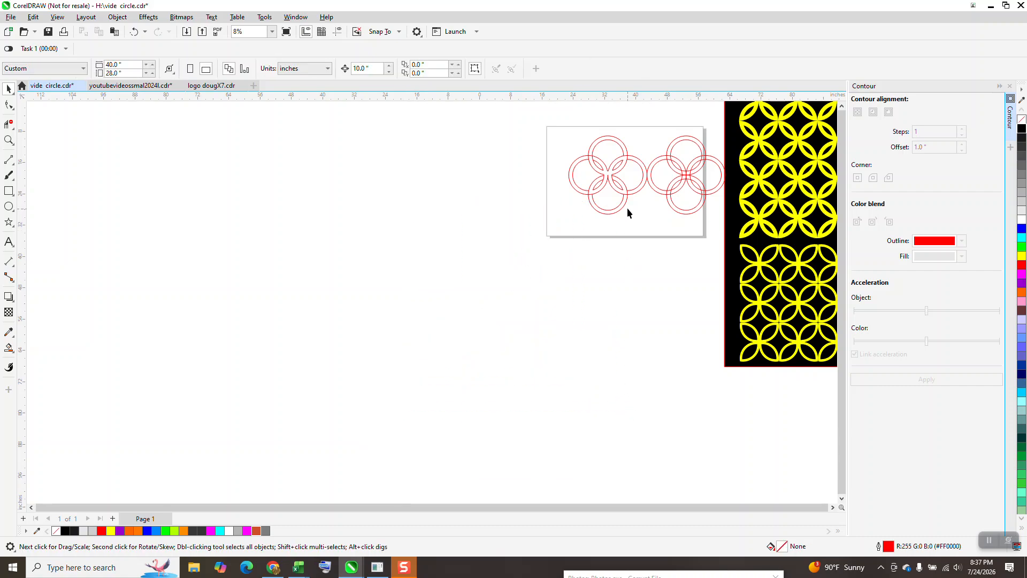
Move the trimmed four-ring group 30 inches to the left, off the page
left_click(9, 140)
left_click(724, 228)
right_click(711, 234)
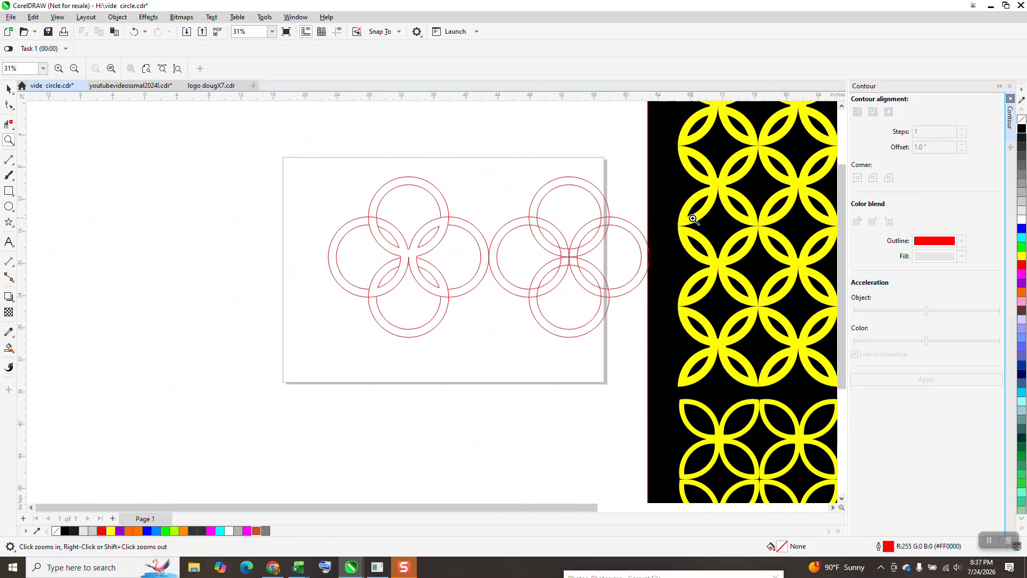
left_click(8, 88)
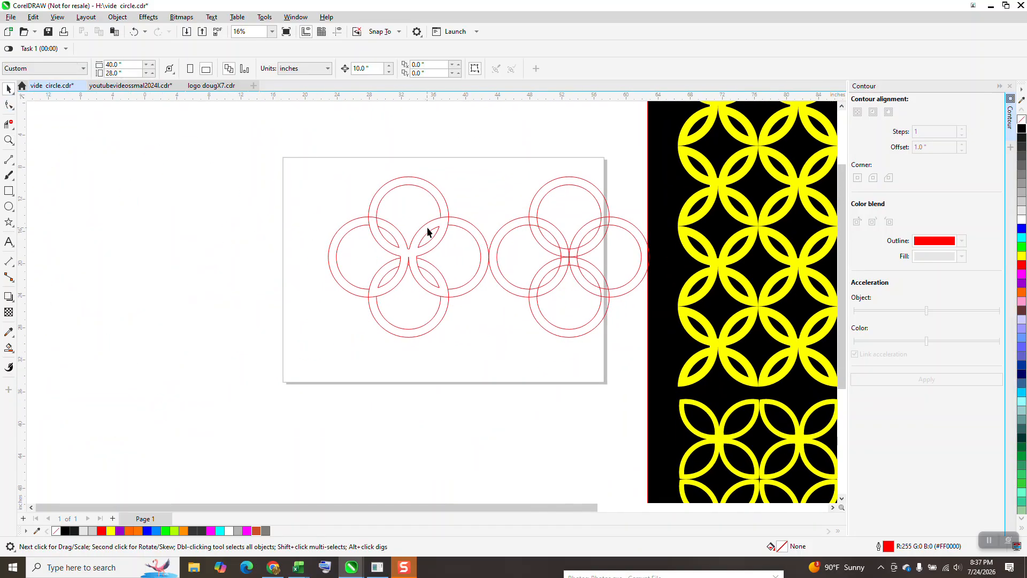
left_click_drag(504, 327, 509, 333)
key("Left")
key("Left")
key("Left")
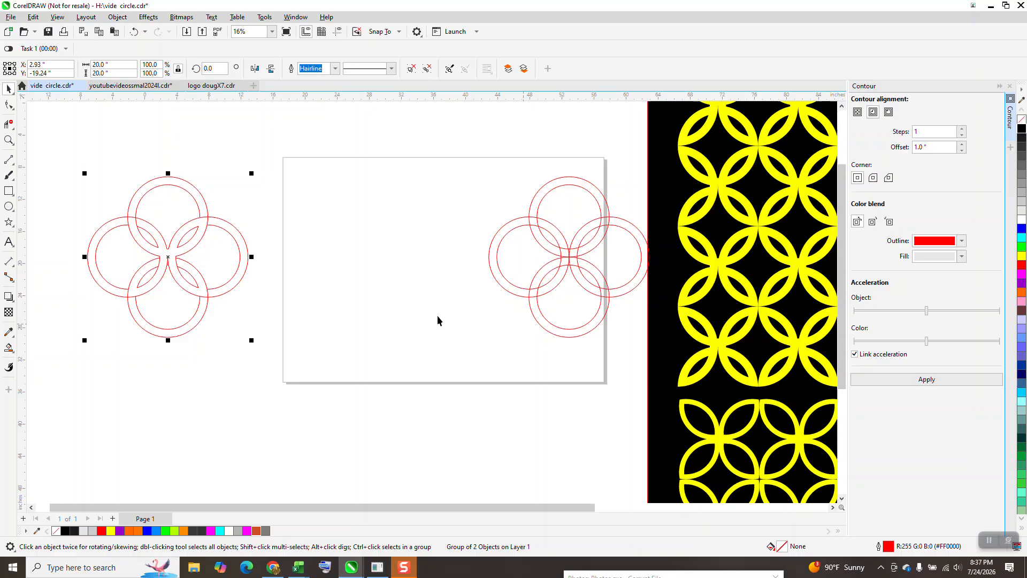
Draw a circle in the cleared area of the page and set its diameter to 10 inches
left_click(9, 205)
left_click_drag(425, 214, 392, 295)
left_click_drag(113, 67, 36, 54)
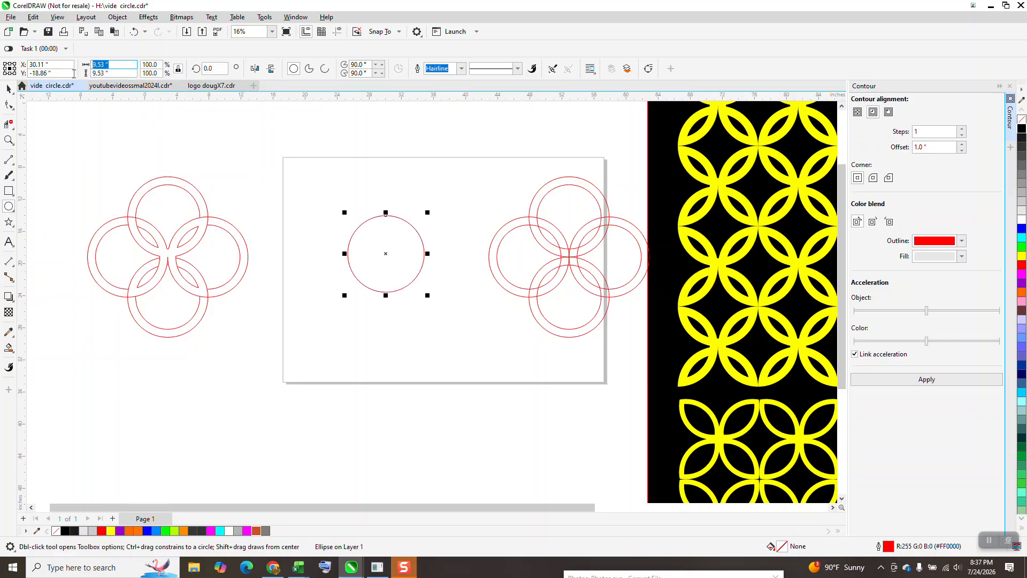
type("10")
key("Return")
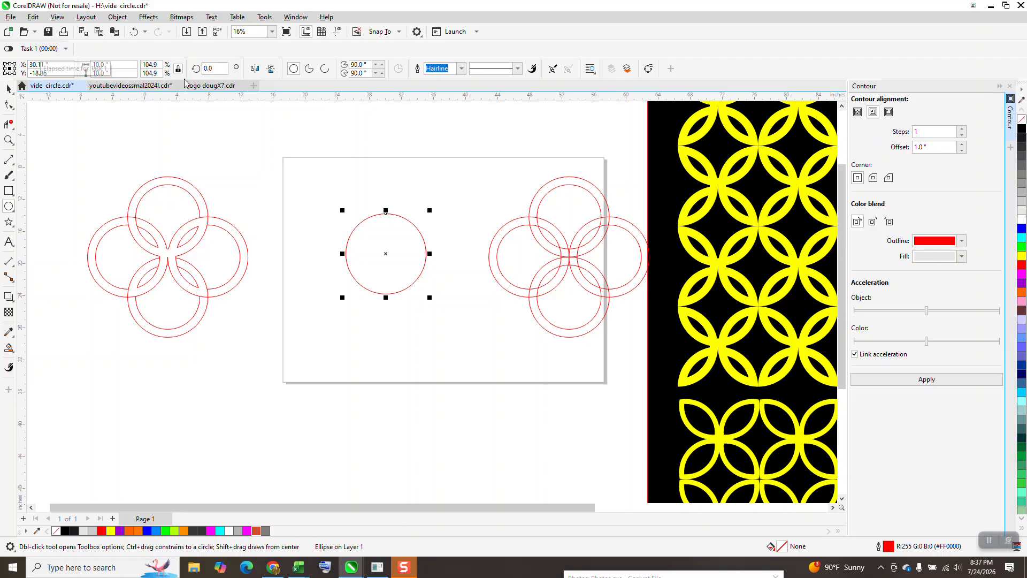
Create a concentric copy of the circle with a diameter of 8 inches
left_click_drag(113, 65, 75, 69)
type("8")
key("Return")
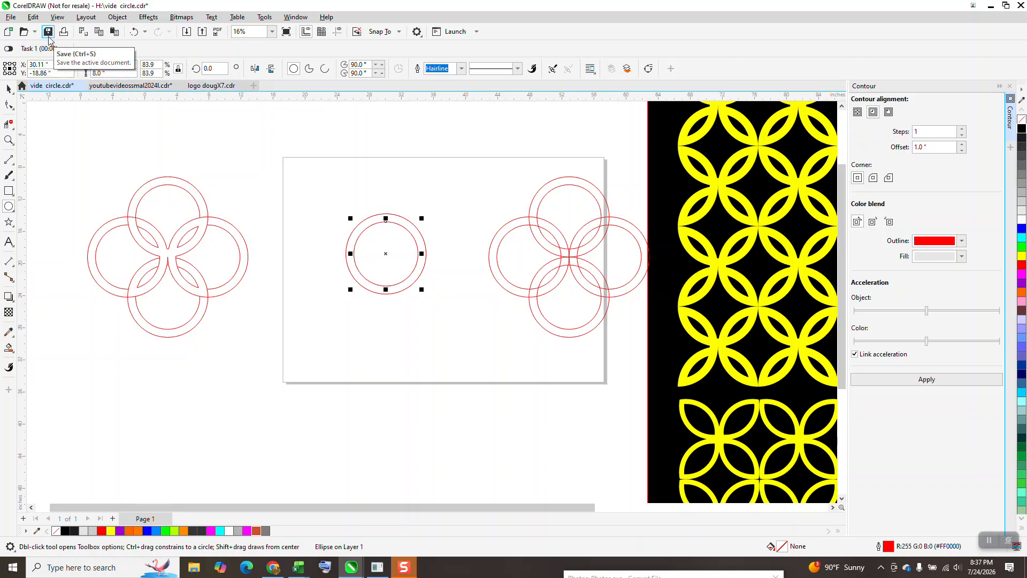
Group the two concentric circles, duplicate the group 10 inches to the right, and move the overlapping four-ring group up out of the way
left_click(9, 88)
left_click_drag(319, 198, 436, 330)
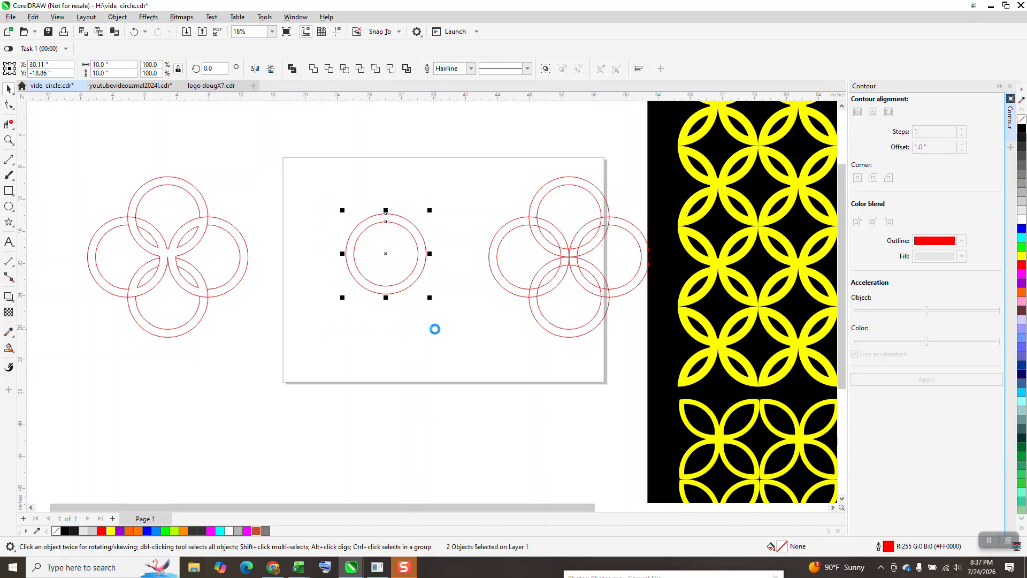
key("ctrl+d")
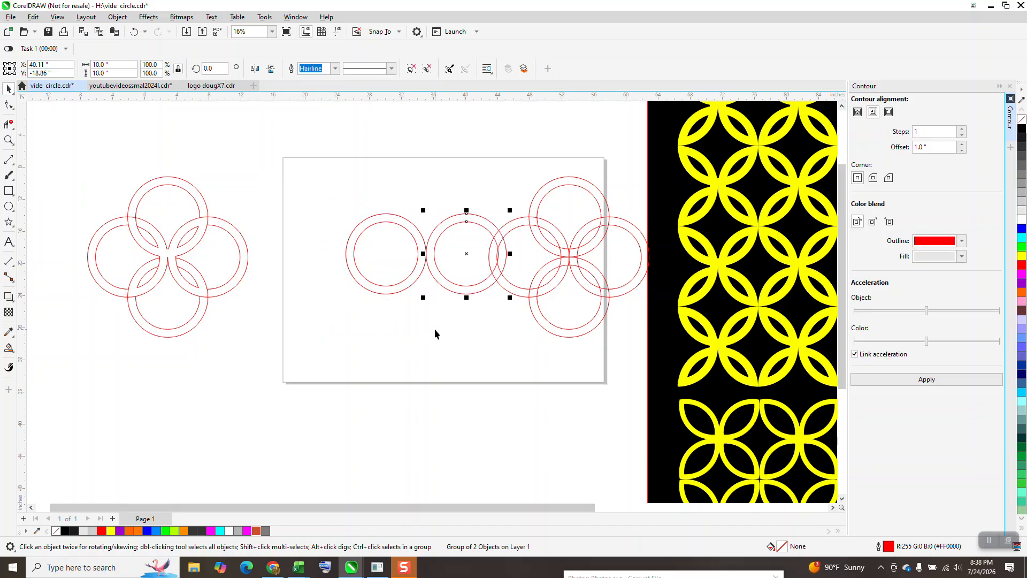
left_click_drag(553, 234, 568, 173)
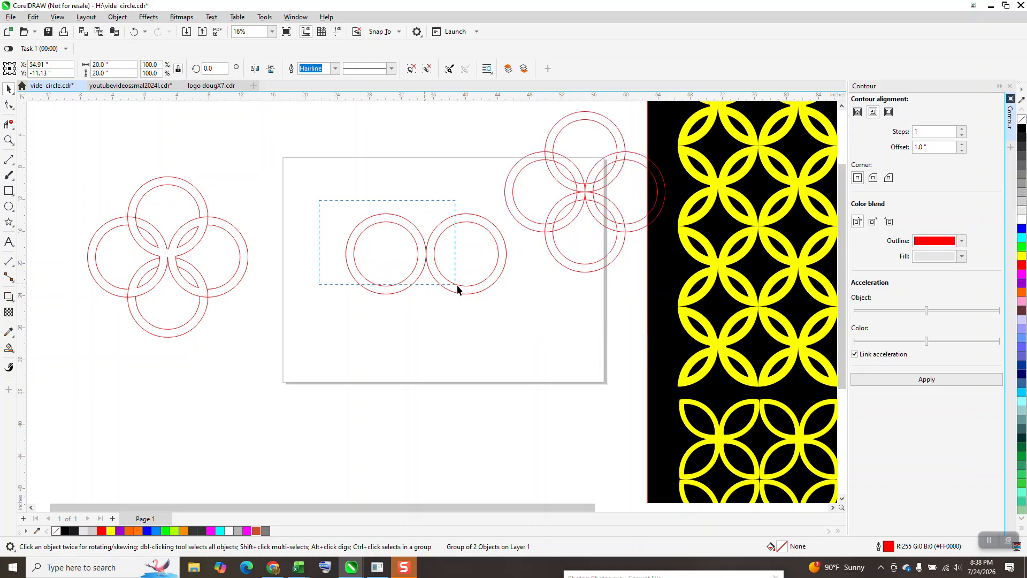
Group the two adjacent ring pairs and create a copy rotated 90 degrees about the shared centre, forming a four-ring cluster
left_click_drag(508, 315, 509, 315)
key("ctrl+g")
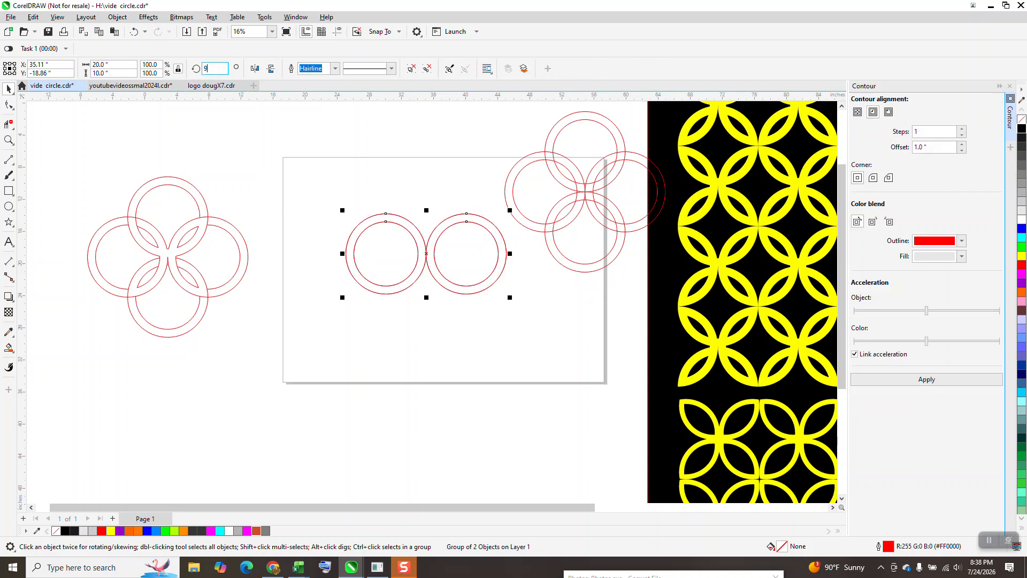
type("90")
key("Return")
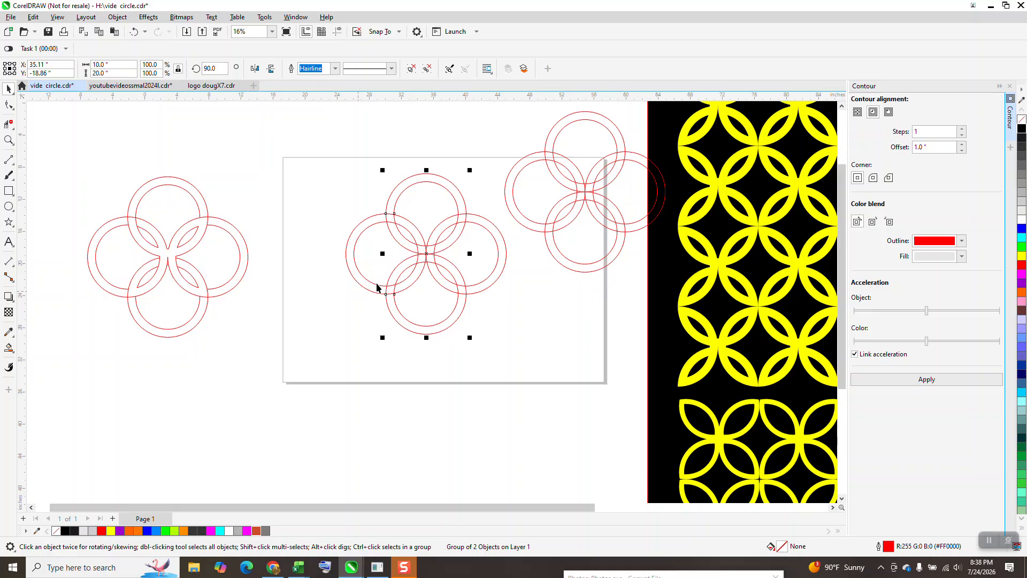
Trim the inner-circle segments that cross the ring bands at the four overlaps with the Virtual Segment Delete tool
left_click(8, 140)
left_click_drag(353, 191, 525, 348)
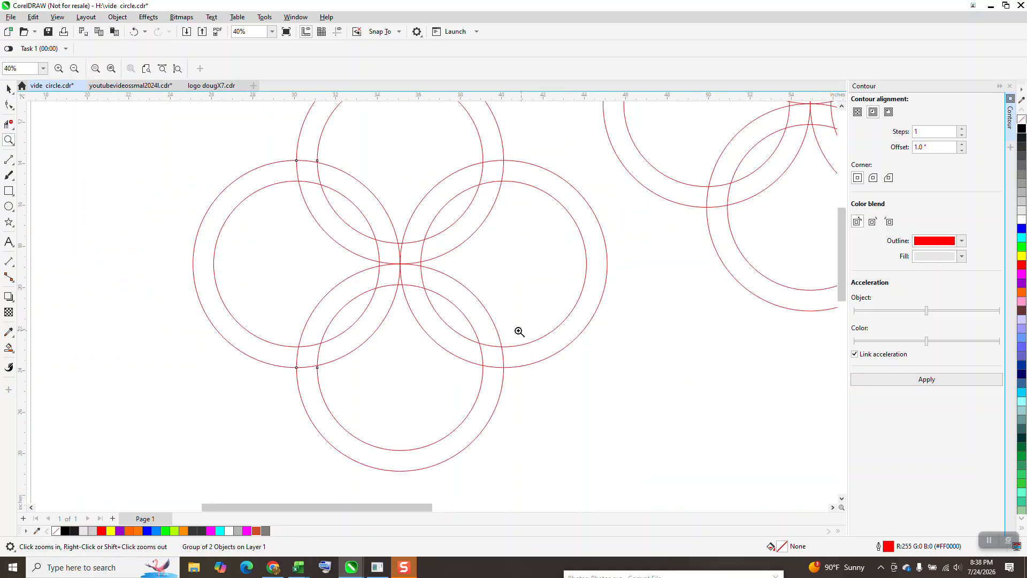
left_click(12, 128)
left_click(54, 149)
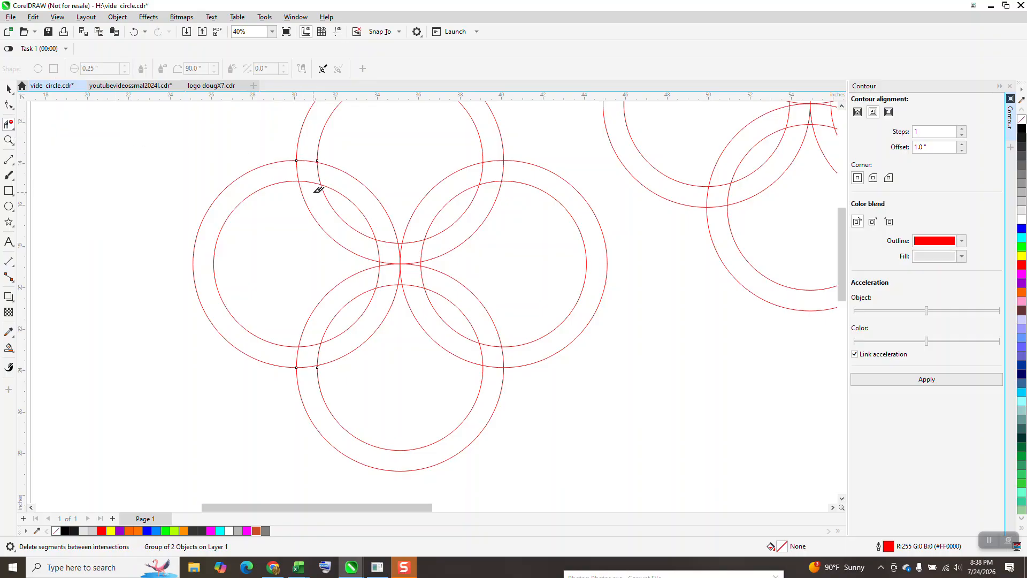
left_click(318, 169)
left_click(482, 173)
left_click(484, 351)
left_click(318, 353)
left_click(390, 235)
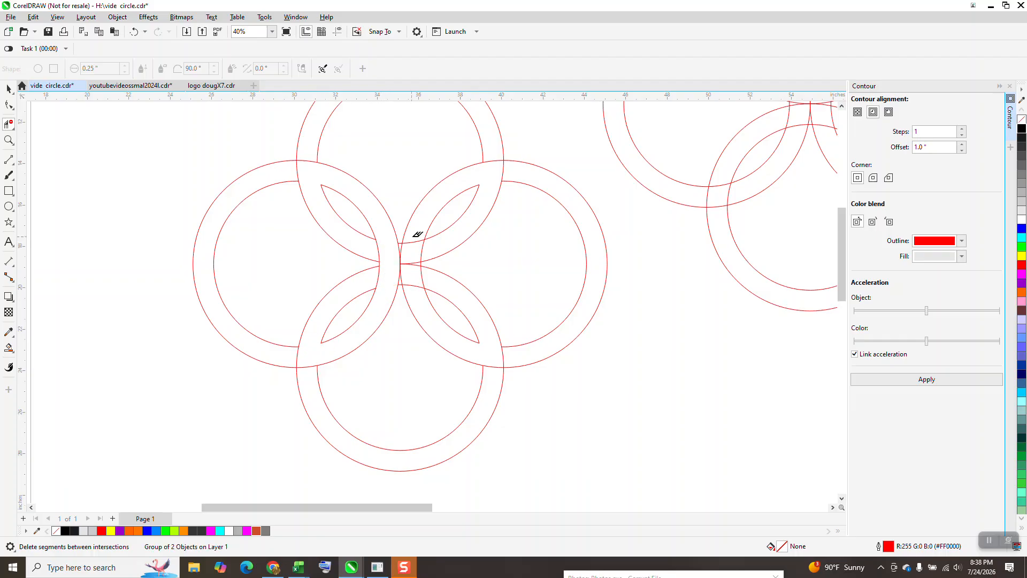
Delete the remaining crossing segments around the cluster's centre so the four petals join into one open flower outline
left_click(414, 283)
left_click(407, 265)
left_click(398, 248)
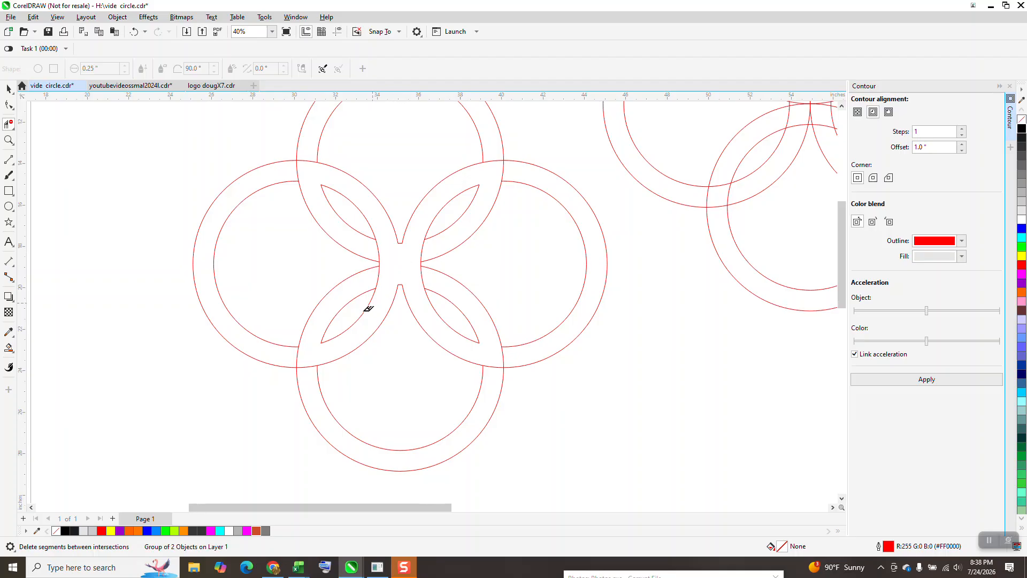
scroll(368, 309, "down", 1)
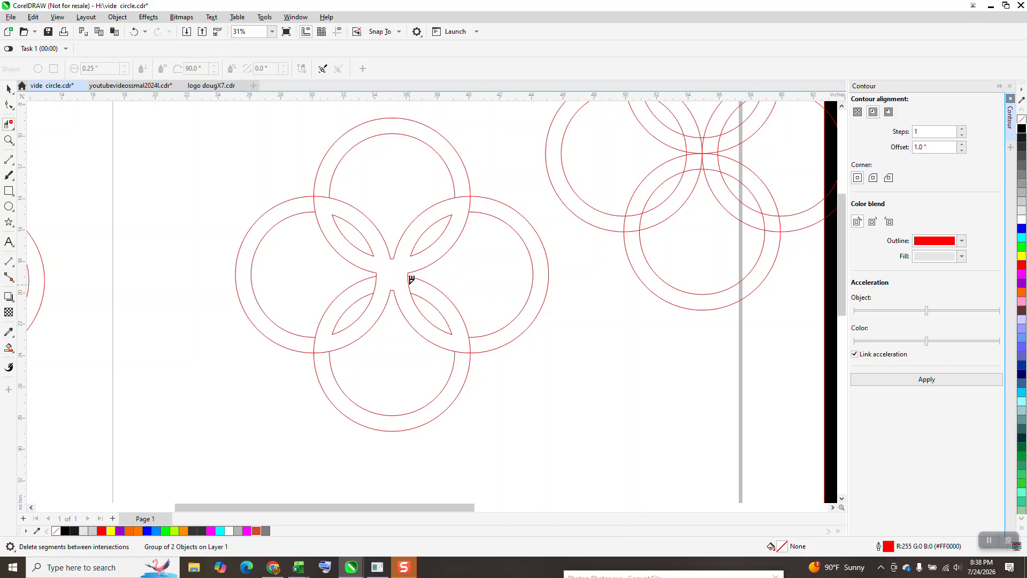
scroll(301, 338, "down", 1)
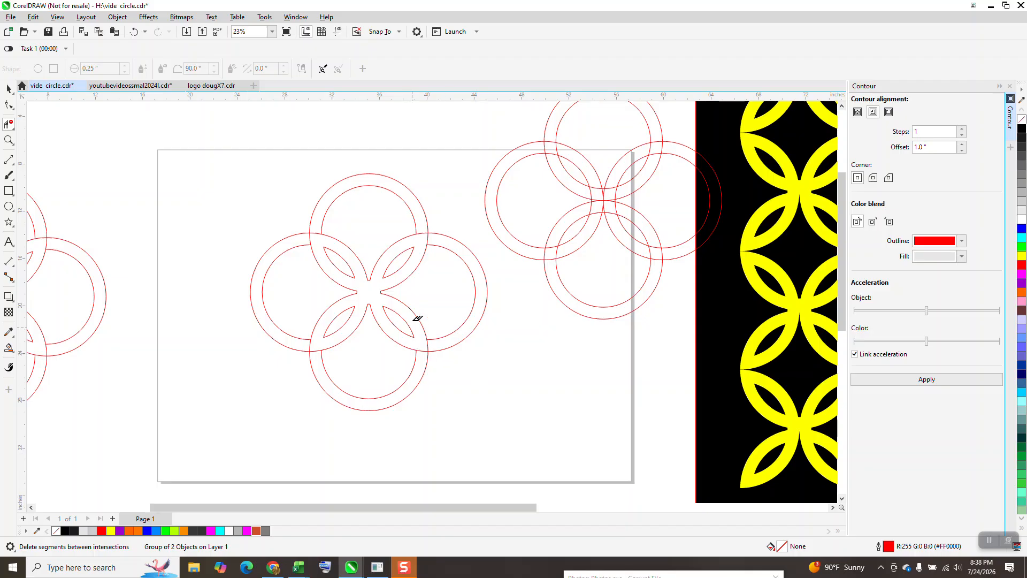
Smart-fill the four-petal area in the middle of the trimmed rings with orange and move the resulting flower above the page
left_click(9, 348)
left_click(368, 293)
scroll(402, 364, "down", 1)
scroll(401, 364, "down", 2)
left_click(8, 88)
left_click_drag(386, 326, 325, 157)
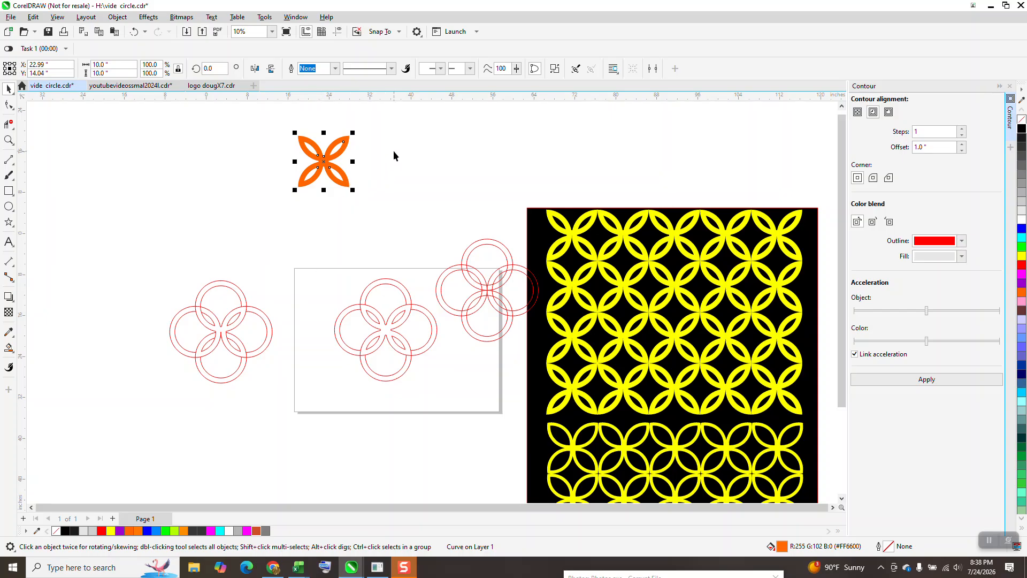
Duplicate the orange flower four times at 10-inch horizontal spacing to form a row of five
key("ctrl+d")
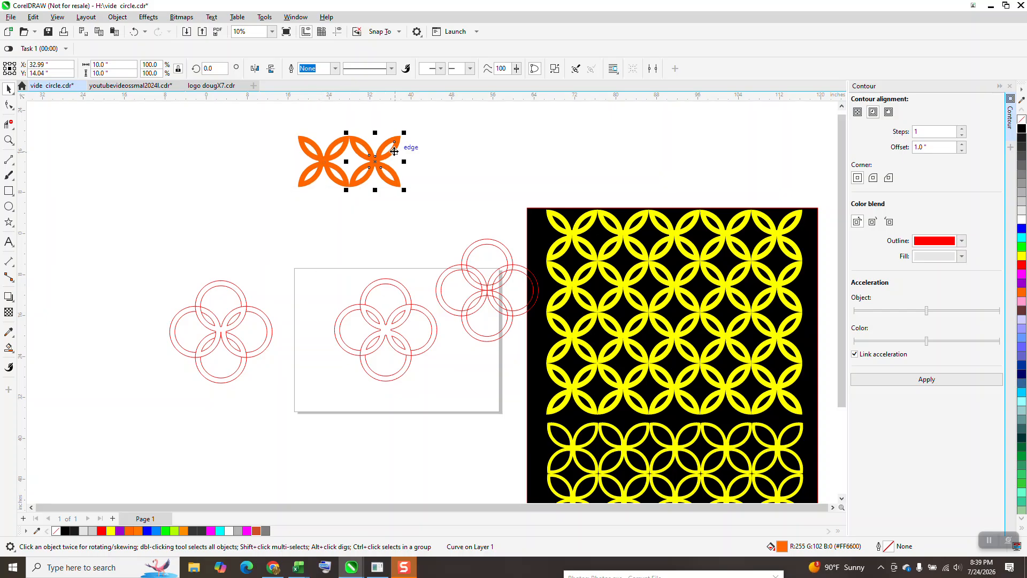
key("ctrl+d")
key("ctrl+d")
key("ctrl+d")
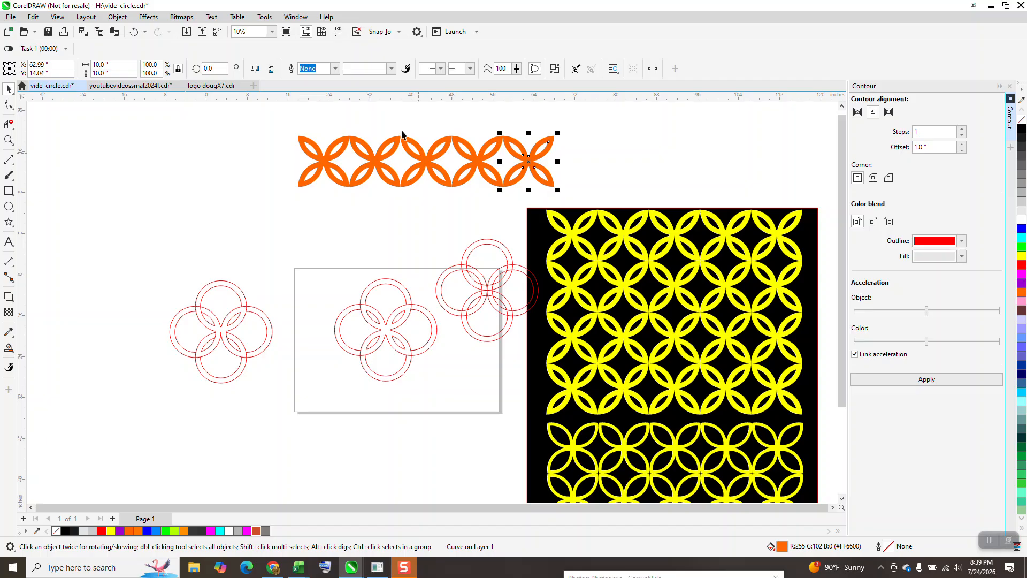
Move the orange flower row up and to the left, and duplicate it downward twice at 10-inch spacing to form three rows
mouse_move(287, 133)
left_mouse_down()
mouse_move(524, 209)
mouse_move(577, 209)
left_mouse_up()
left_click_drag(316, 148, 245, 142)
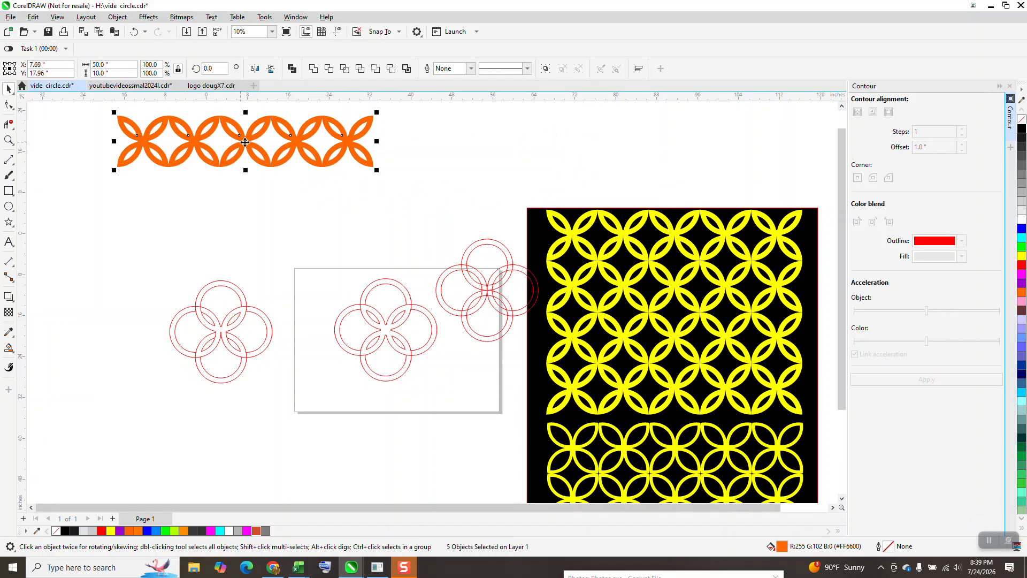
key("ctrl+d")
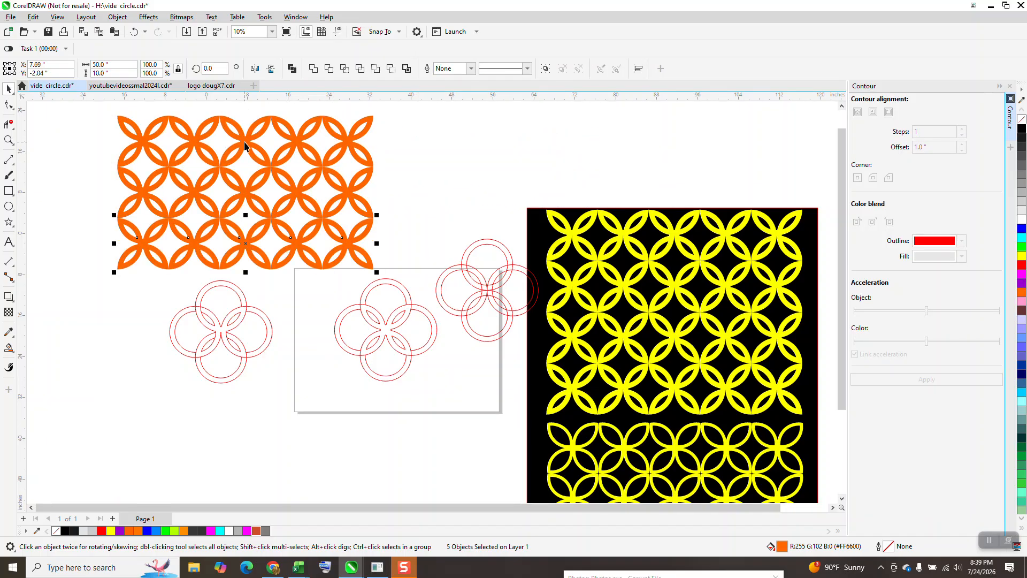
Examine the trimmed ring cluster and compare the petal joints in the two yellow patterns on the black background
left_click(8, 140)
left_click_drag(328, 293, 452, 396)
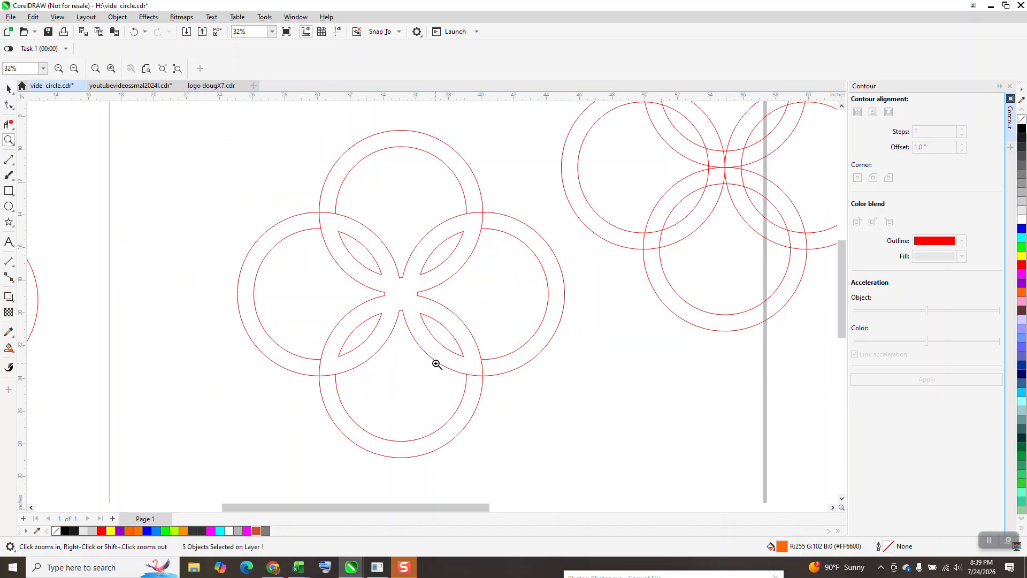
scroll(400, 367, "down", 2)
scroll(401, 341, "down", 2)
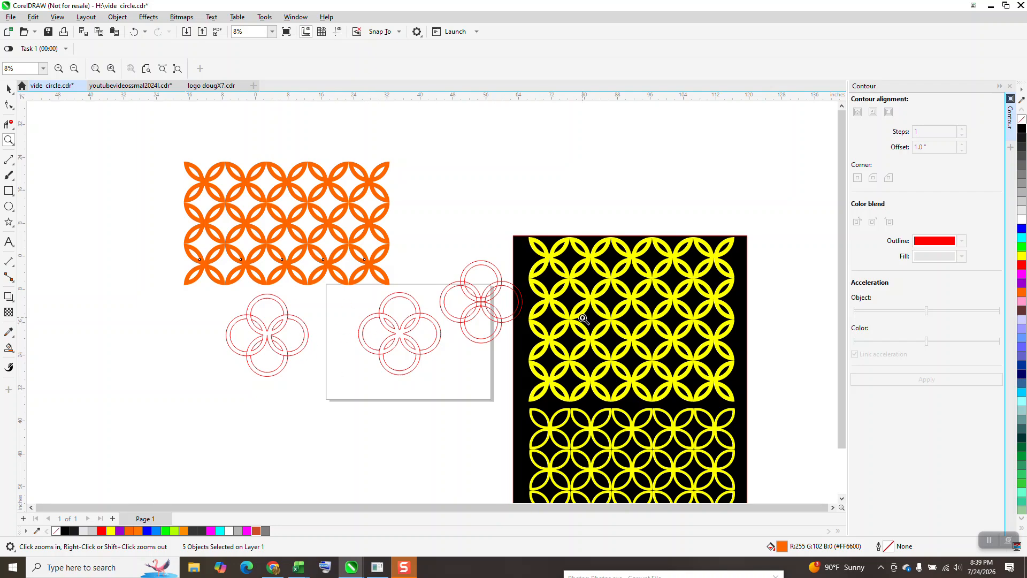
scroll(610, 326, "down", 1)
left_click_drag(558, 397, 714, 450)
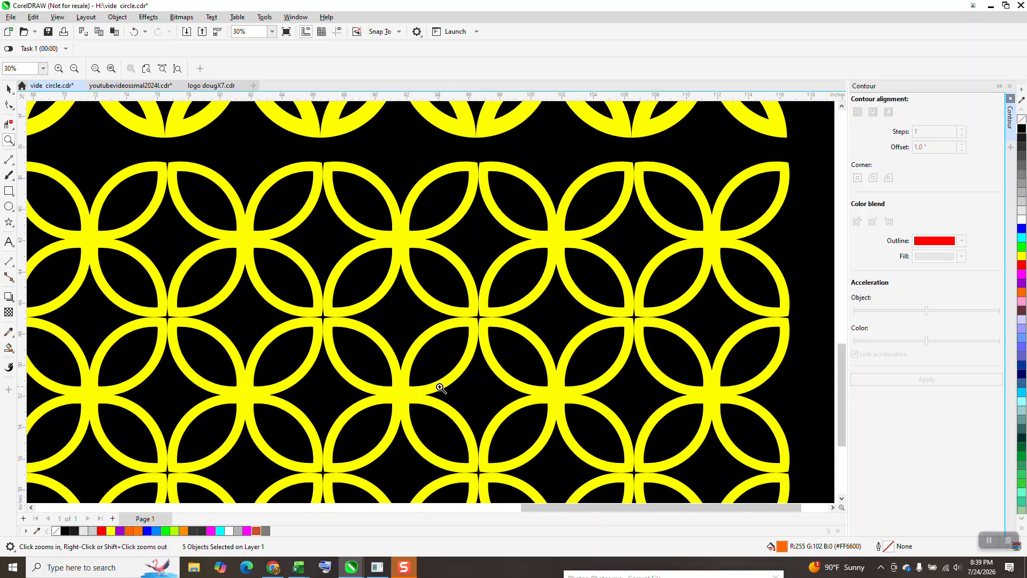
scroll(356, 321, "down", 2)
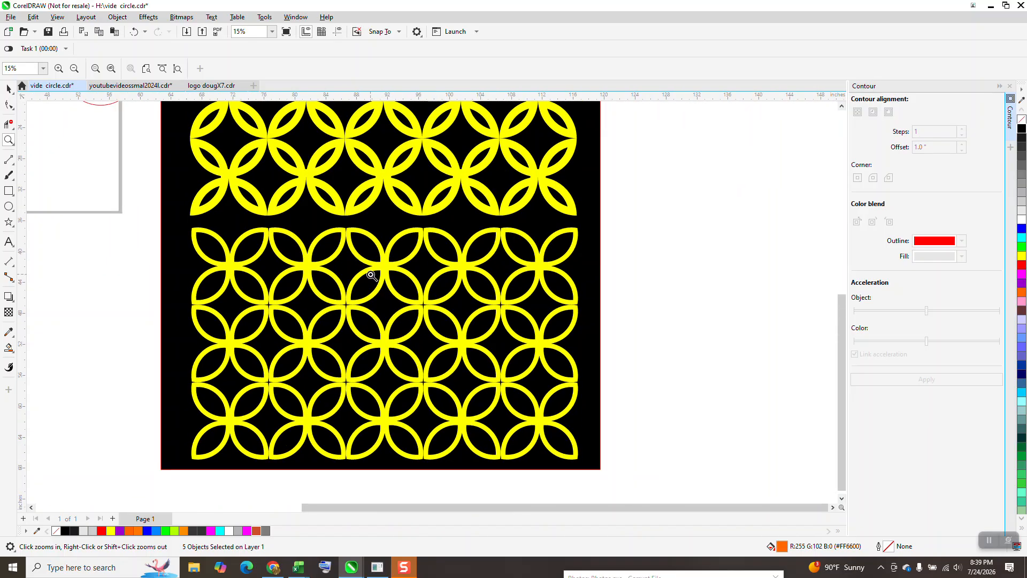
scroll(435, 320, "down", 1)
scroll(435, 321, "down", 2)
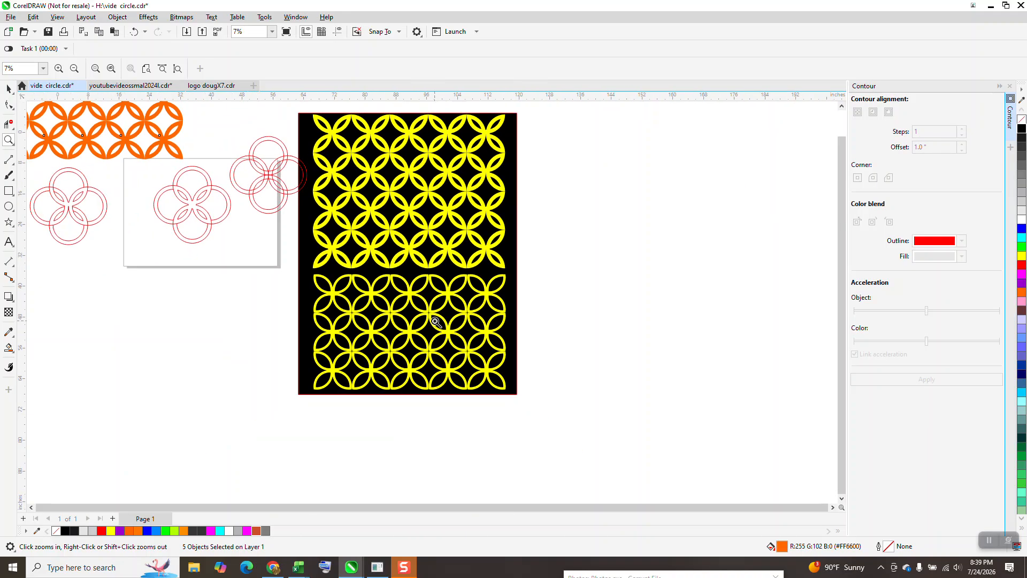
left_click_drag(304, 131, 502, 233)
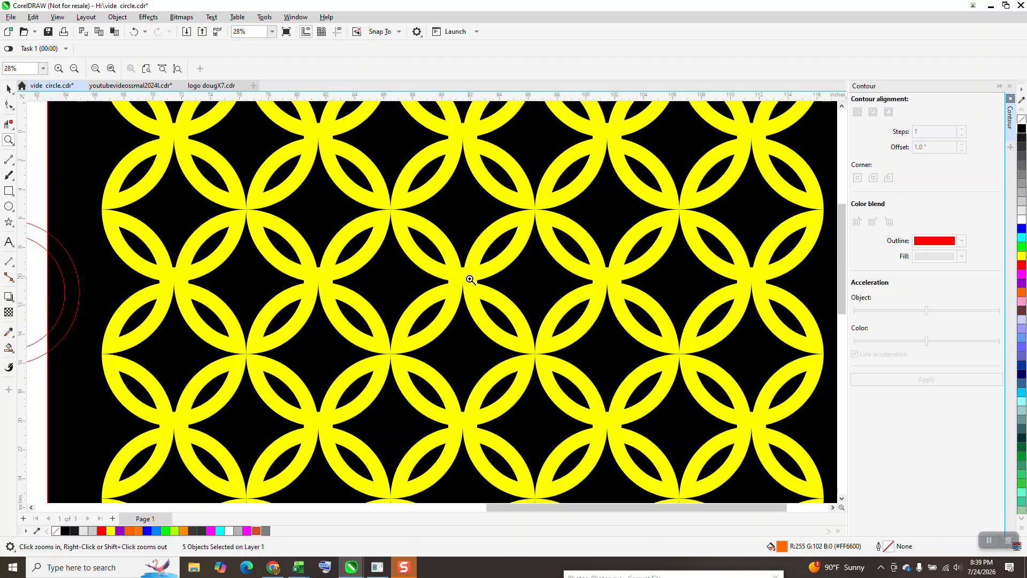
scroll(460, 297, "down", 1)
scroll(459, 297, "down", 3)
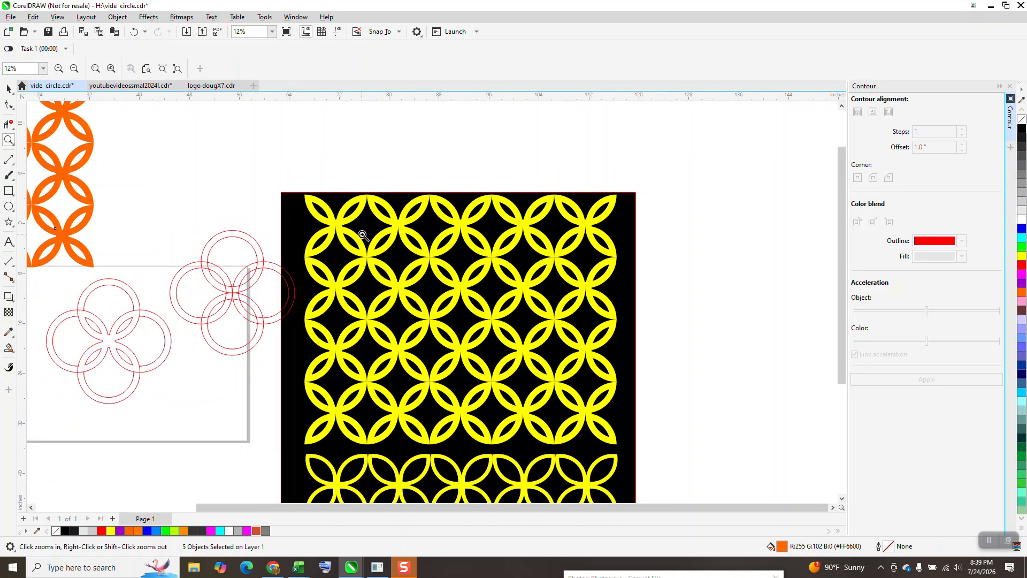
left_click_drag(297, 191, 567, 441)
scroll(392, 283, "down", 2)
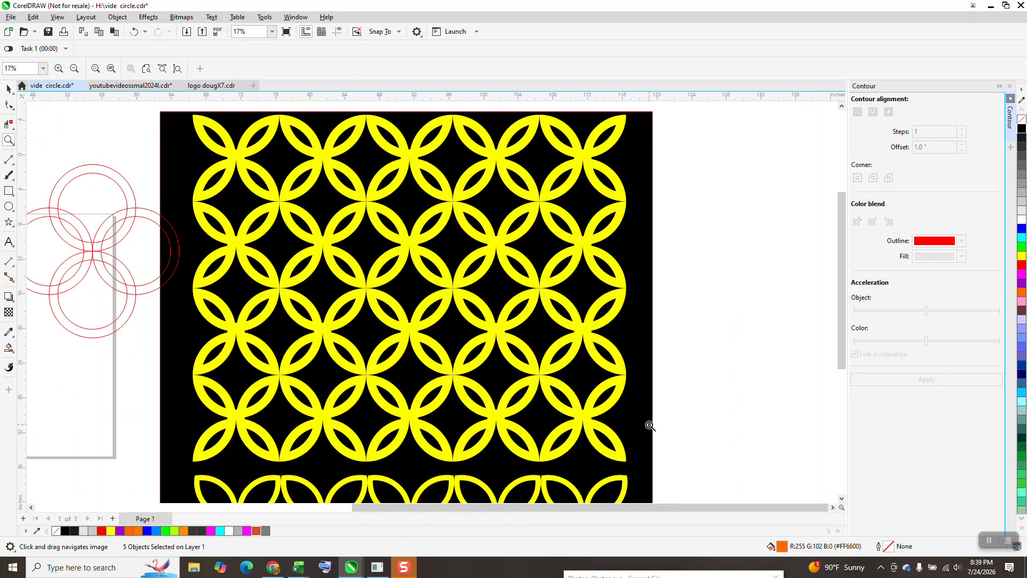